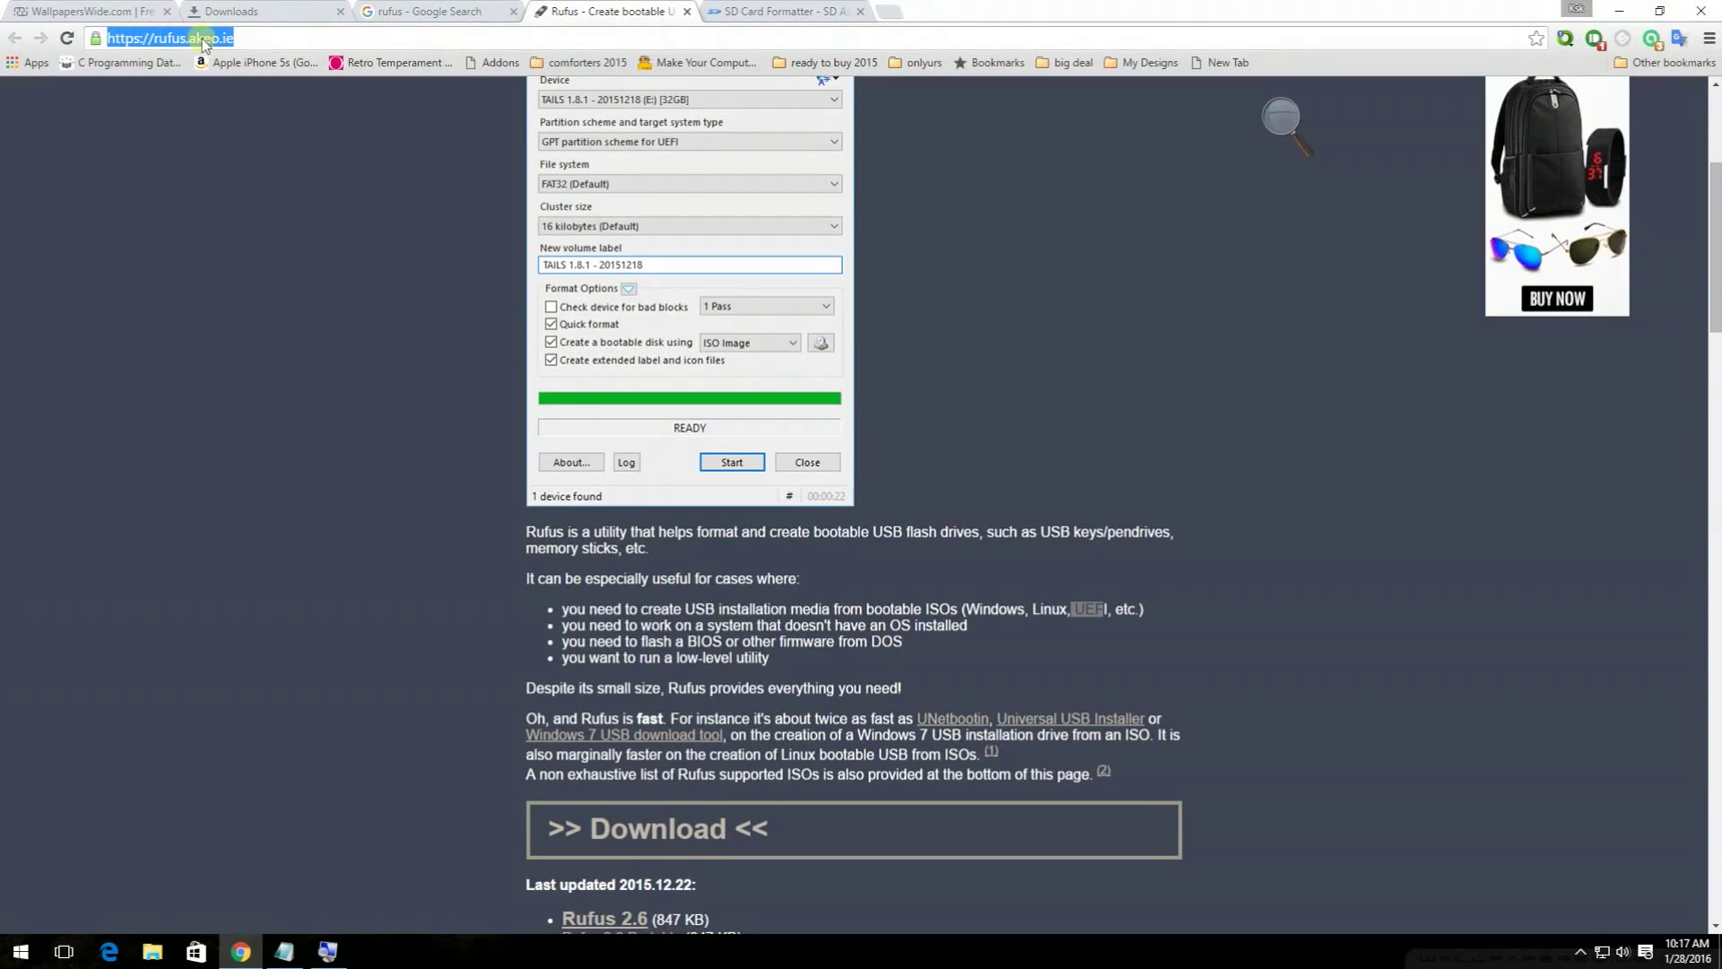
scroll(1184, 538, up, 3)
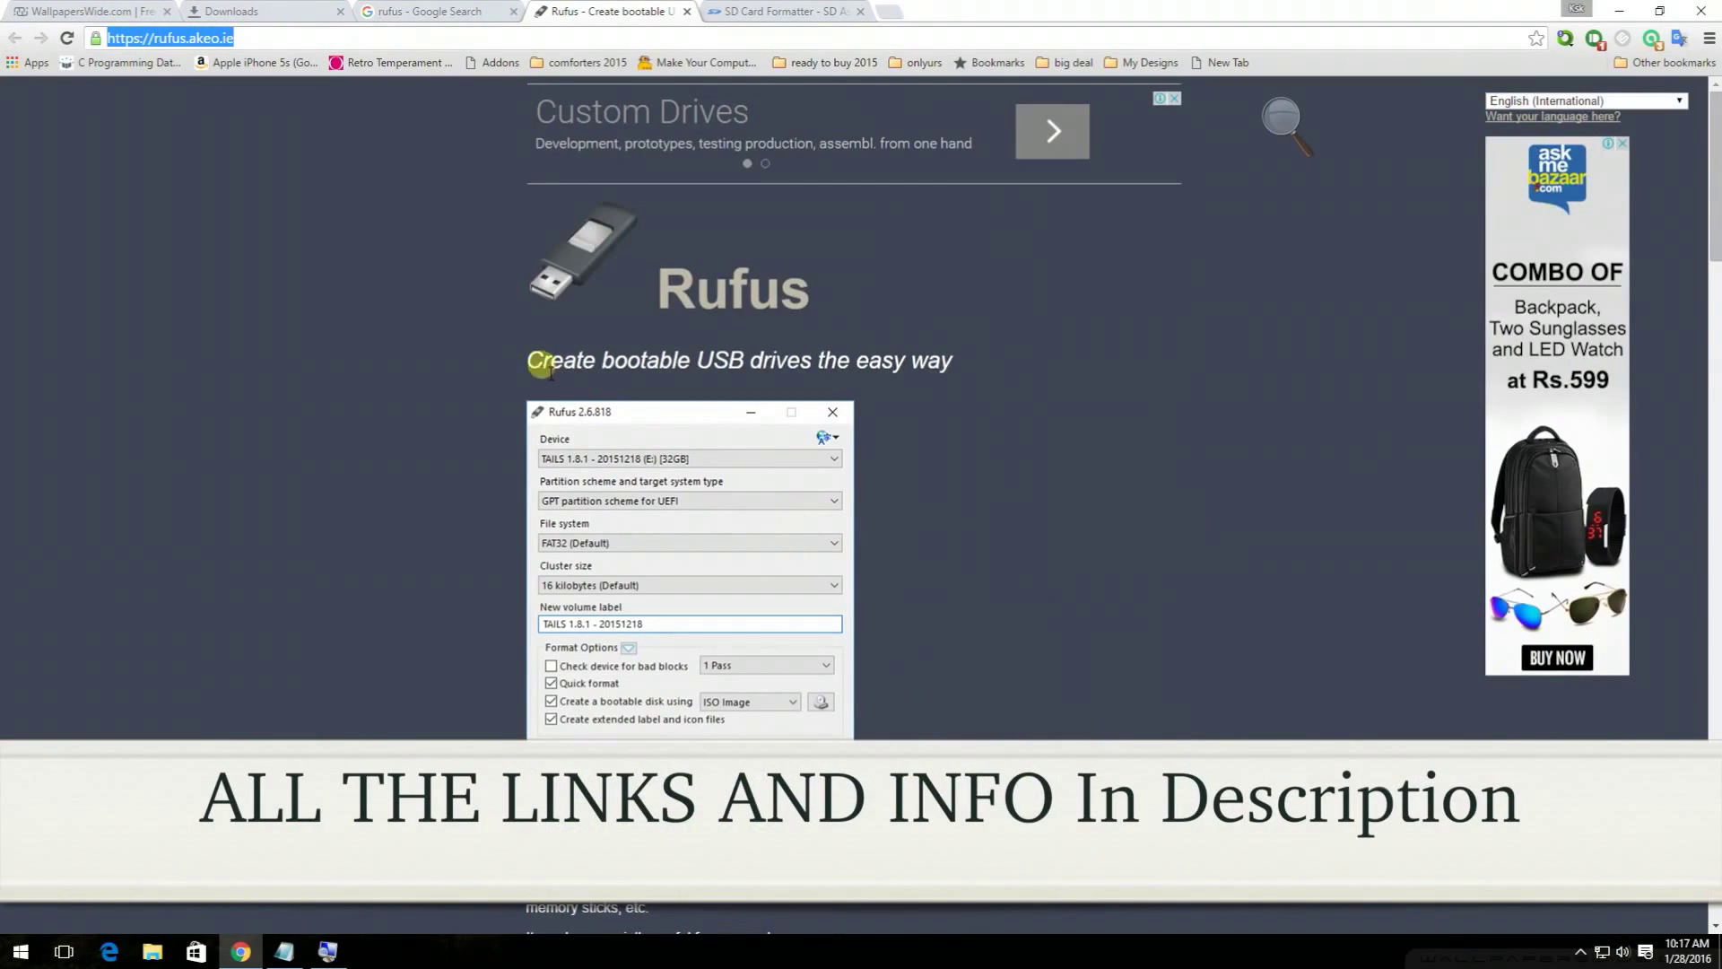
- Review the Rufus page, highlighting the tagline and the Windows and UEFI entries in the feature list
drag(534, 361, 953, 361)
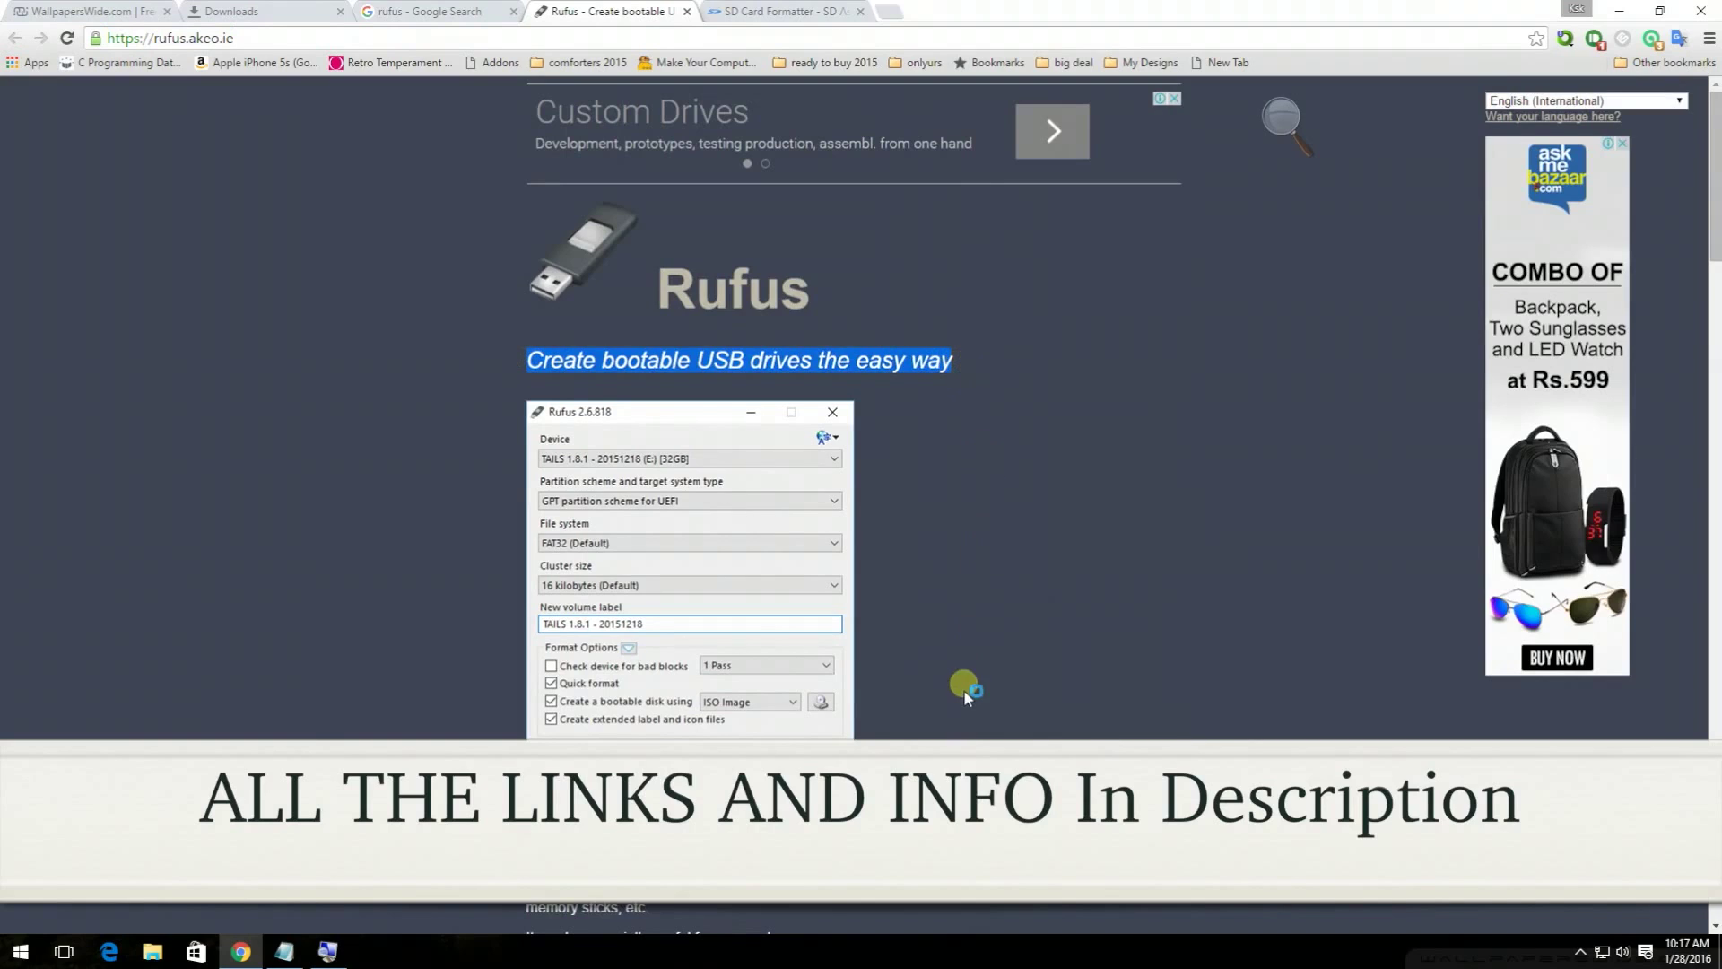
scroll(960, 700, down, 1)
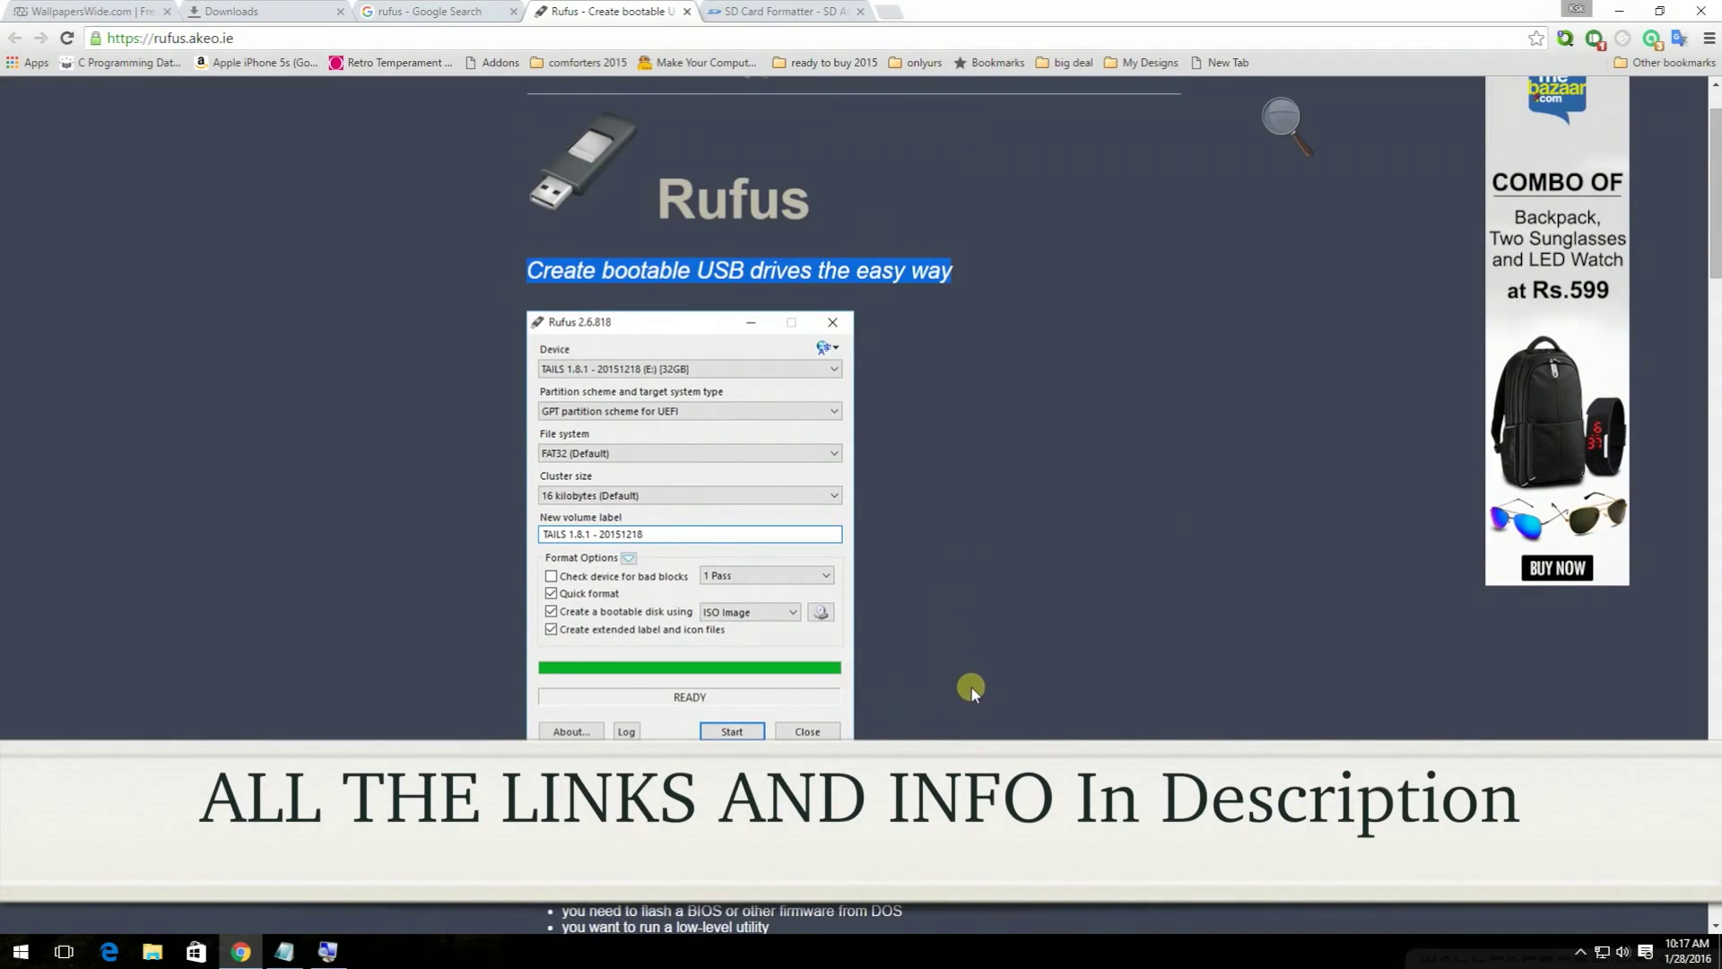
scroll(970, 689, down, 2)
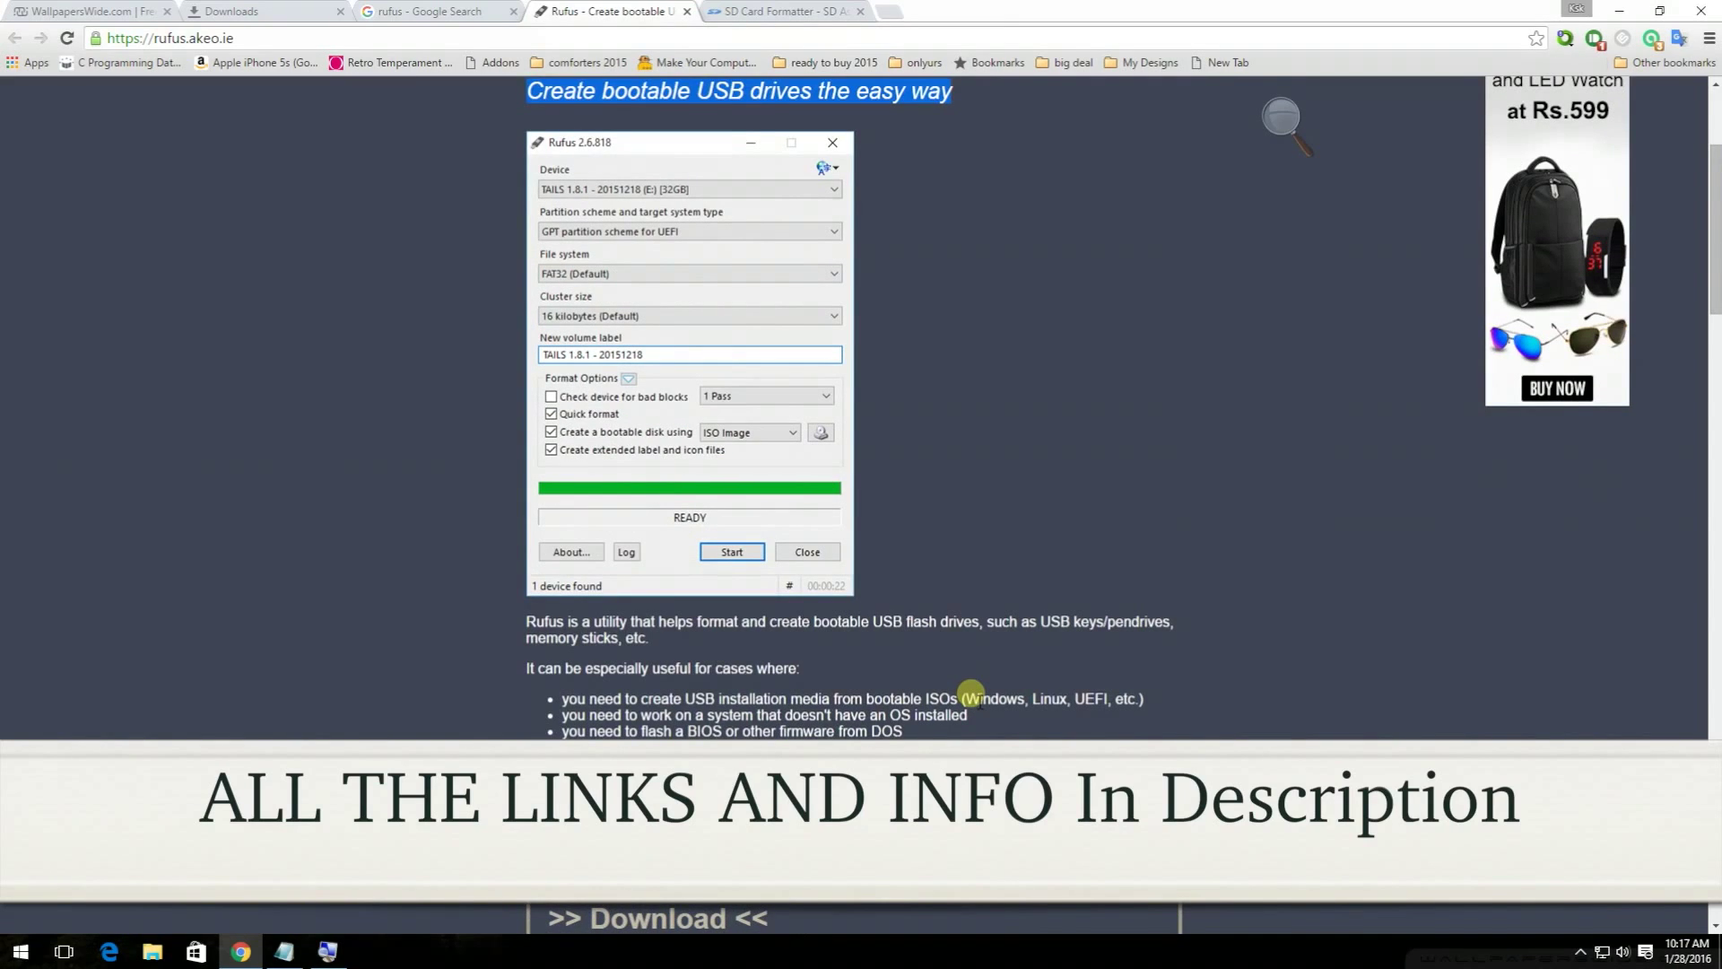
drag(967, 699, 1036, 706)
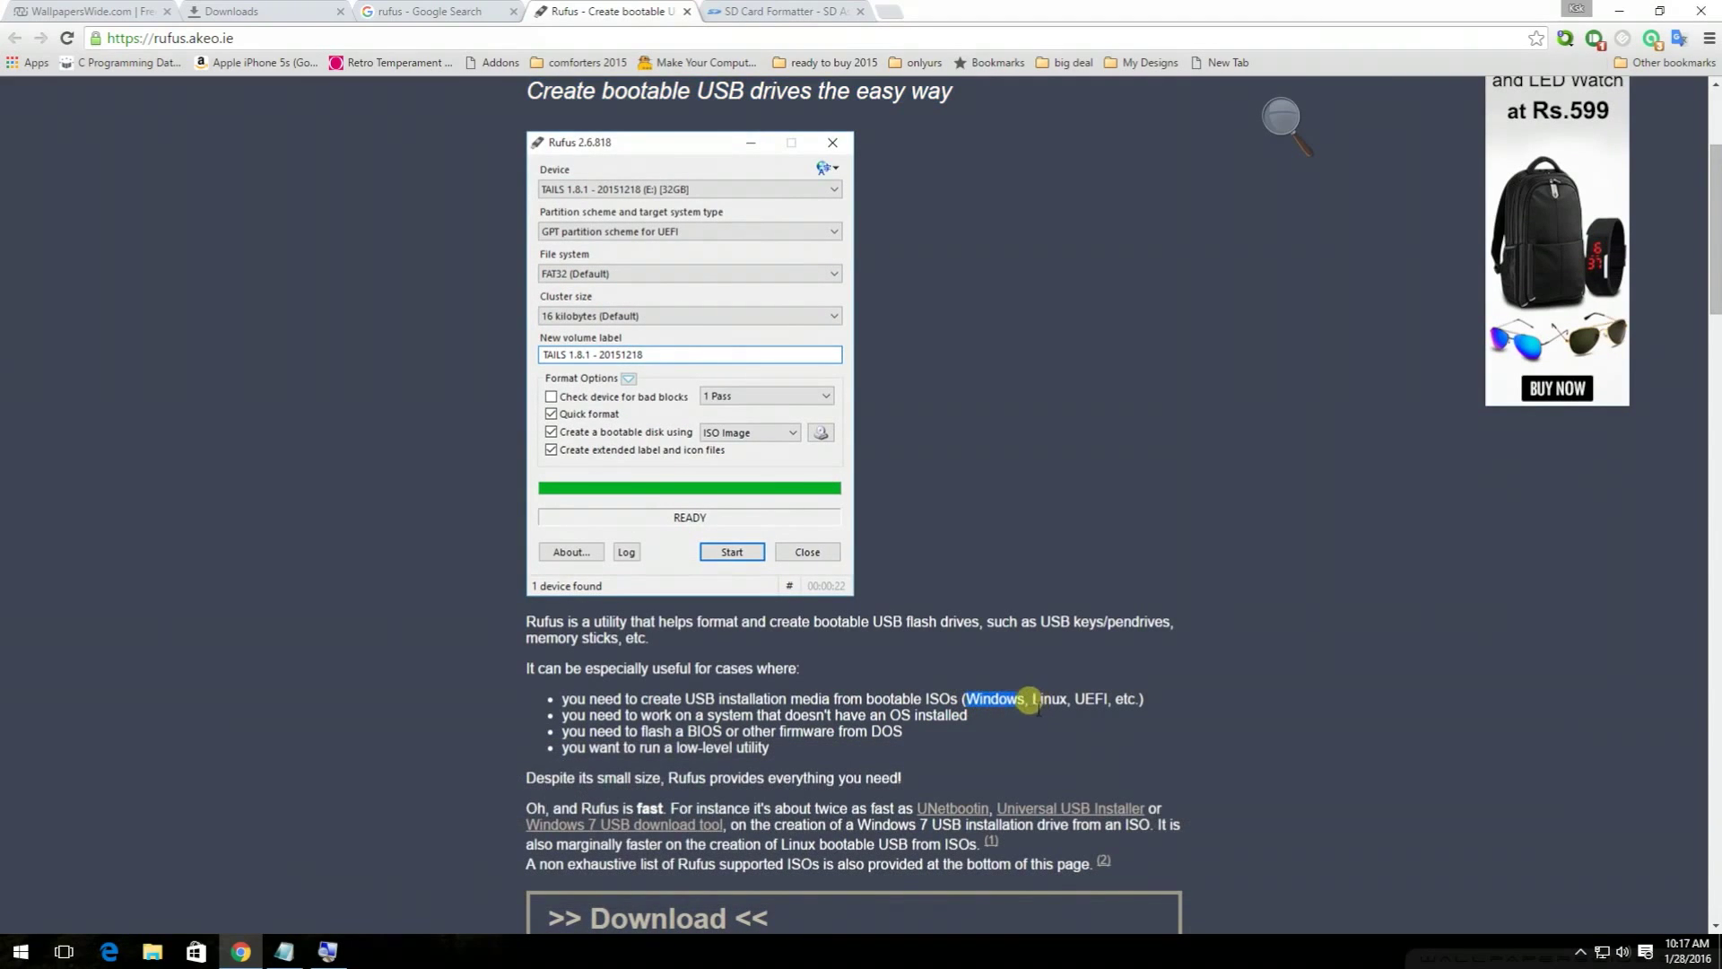
double_click(1092, 699)
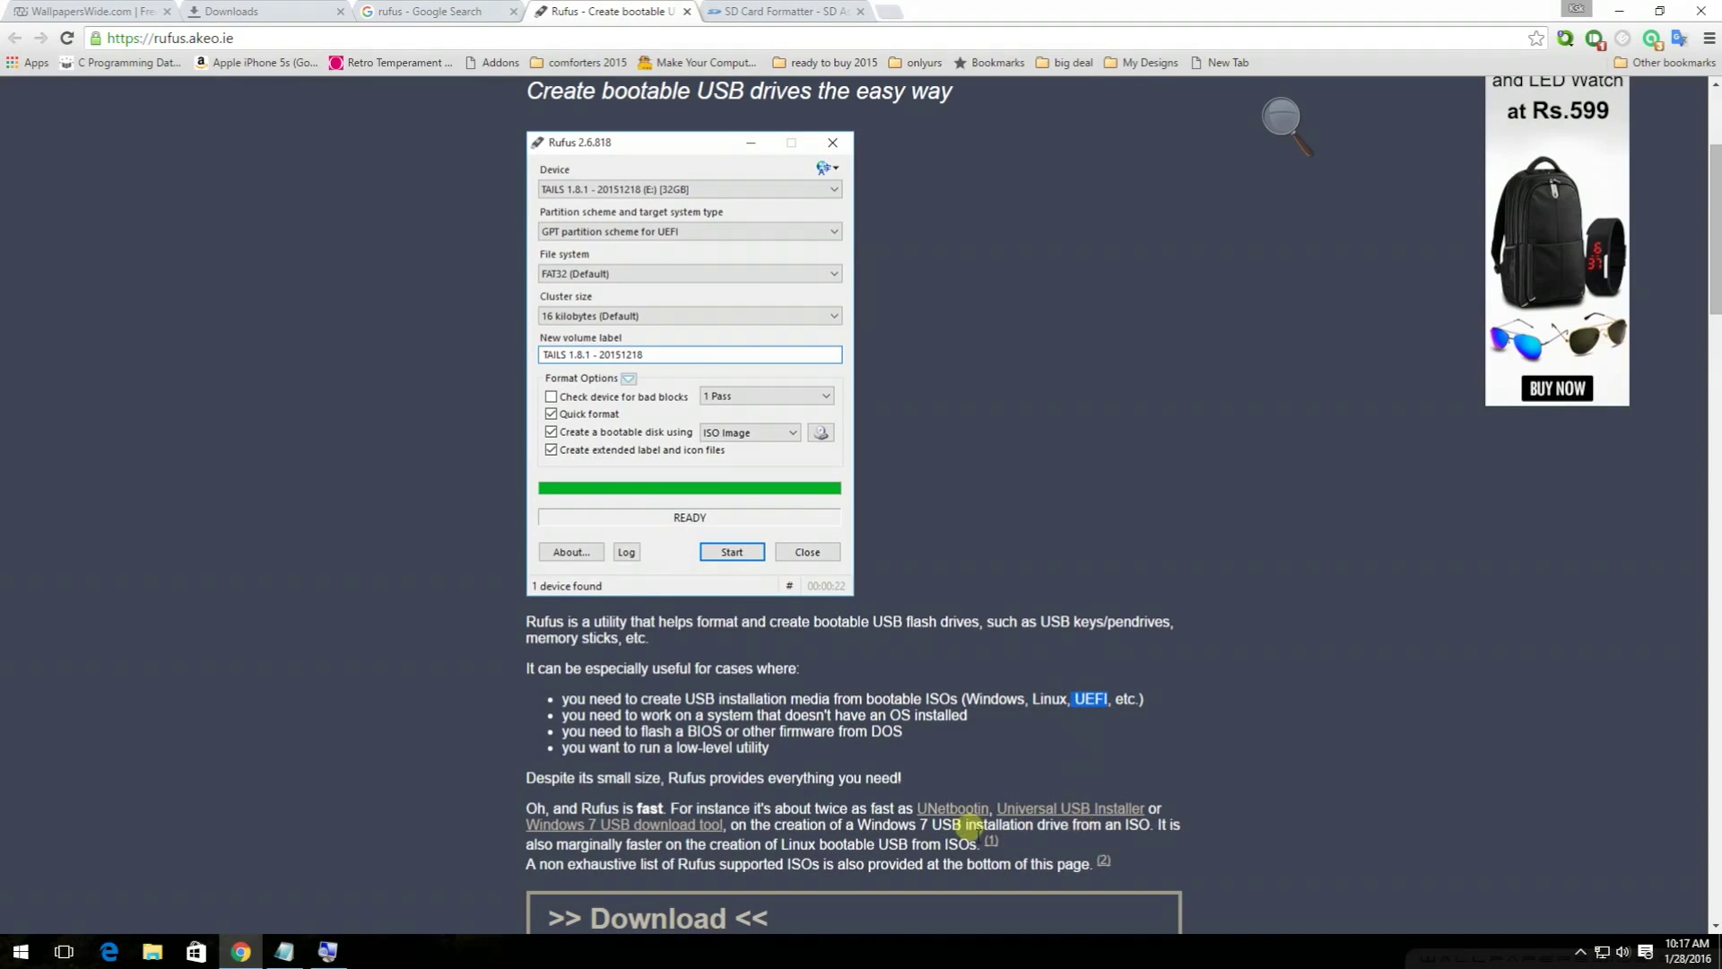
scroll(970, 827, down, 2)
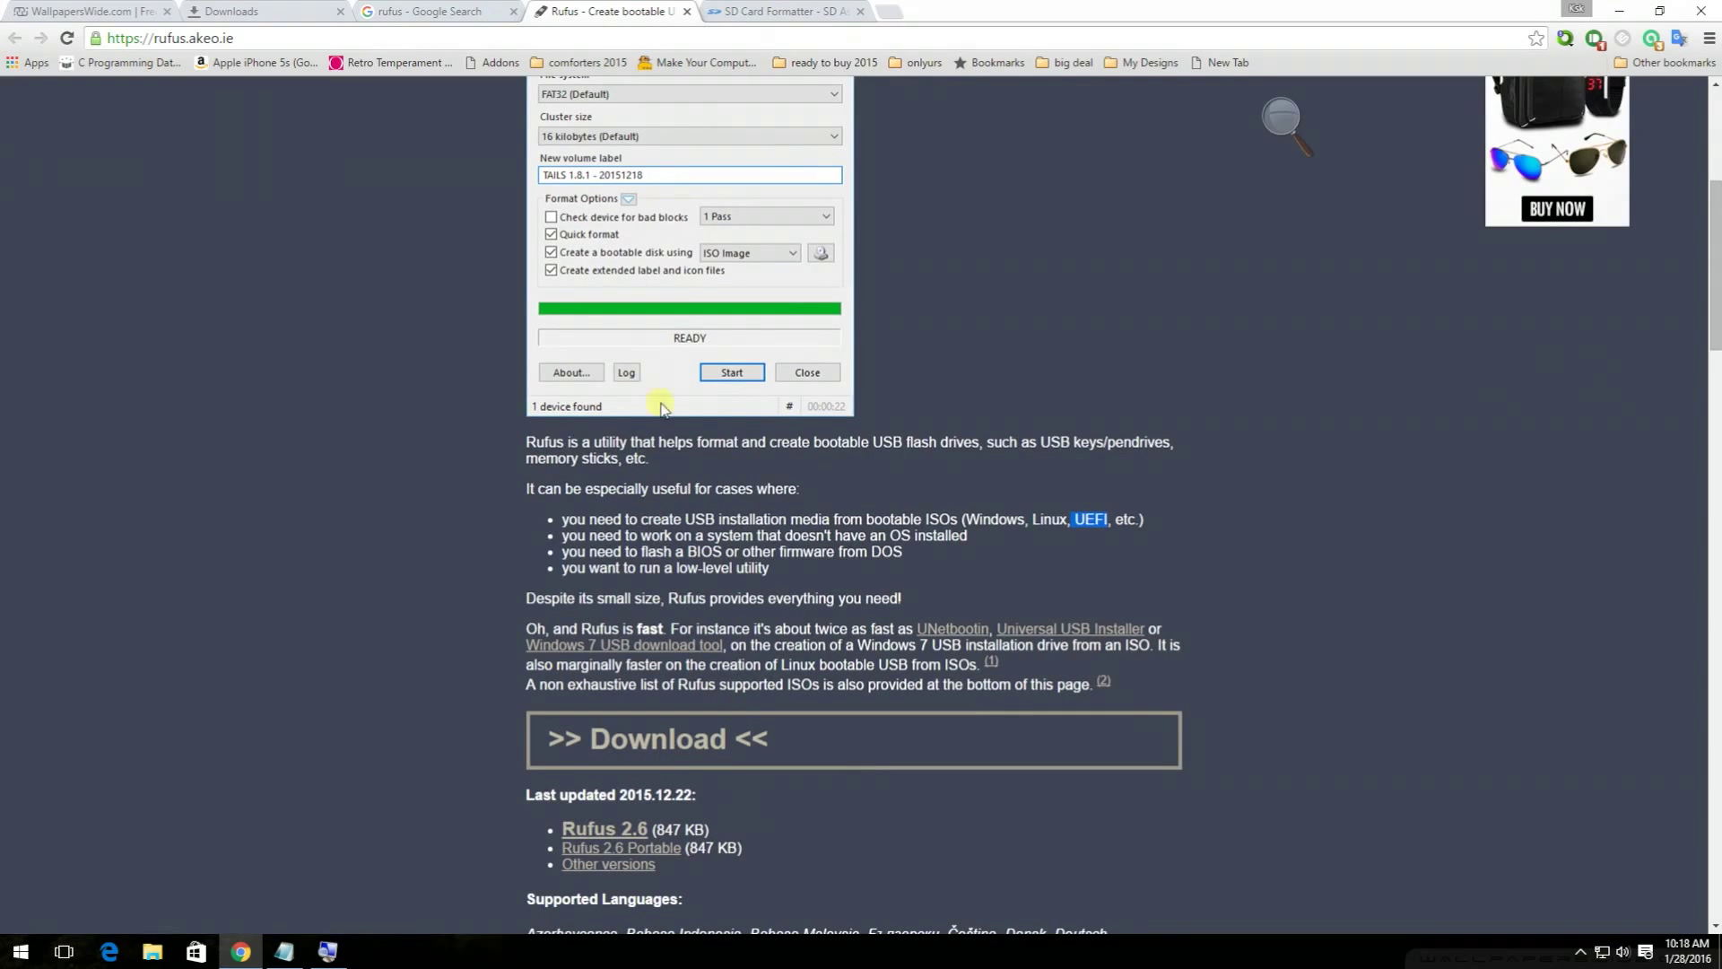
- Review the SD Card Formatter download page and its address, then minimize Chrome to the desktop
click(777, 12)
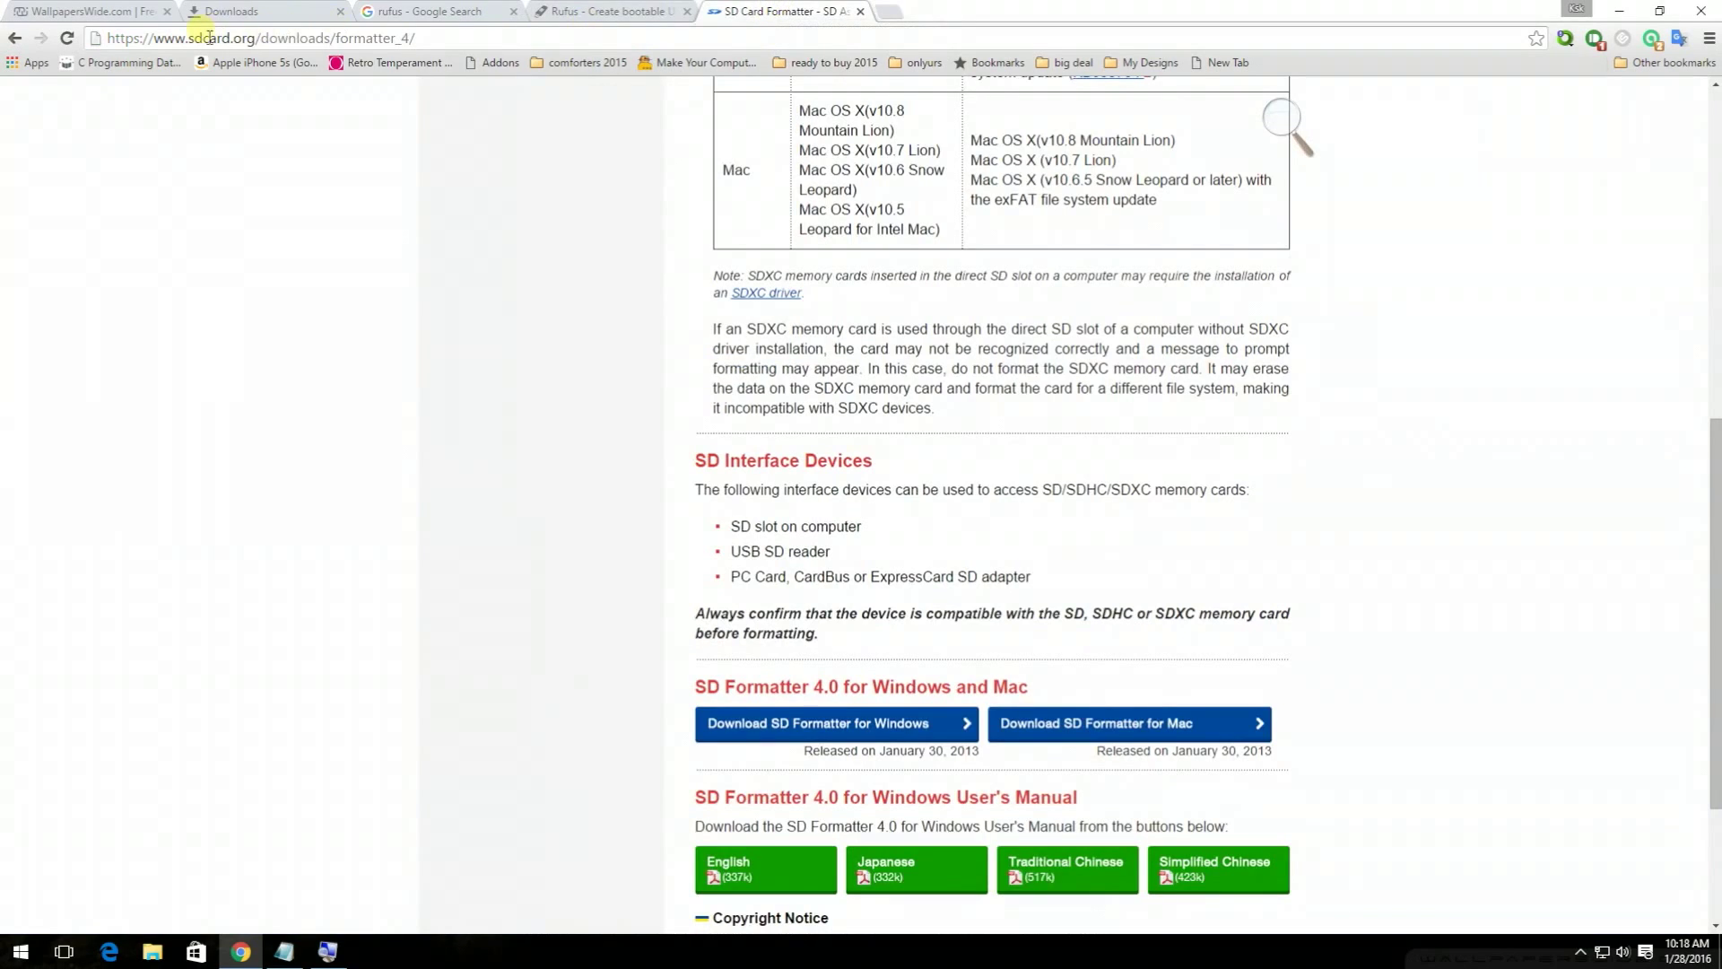
click(167, 39)
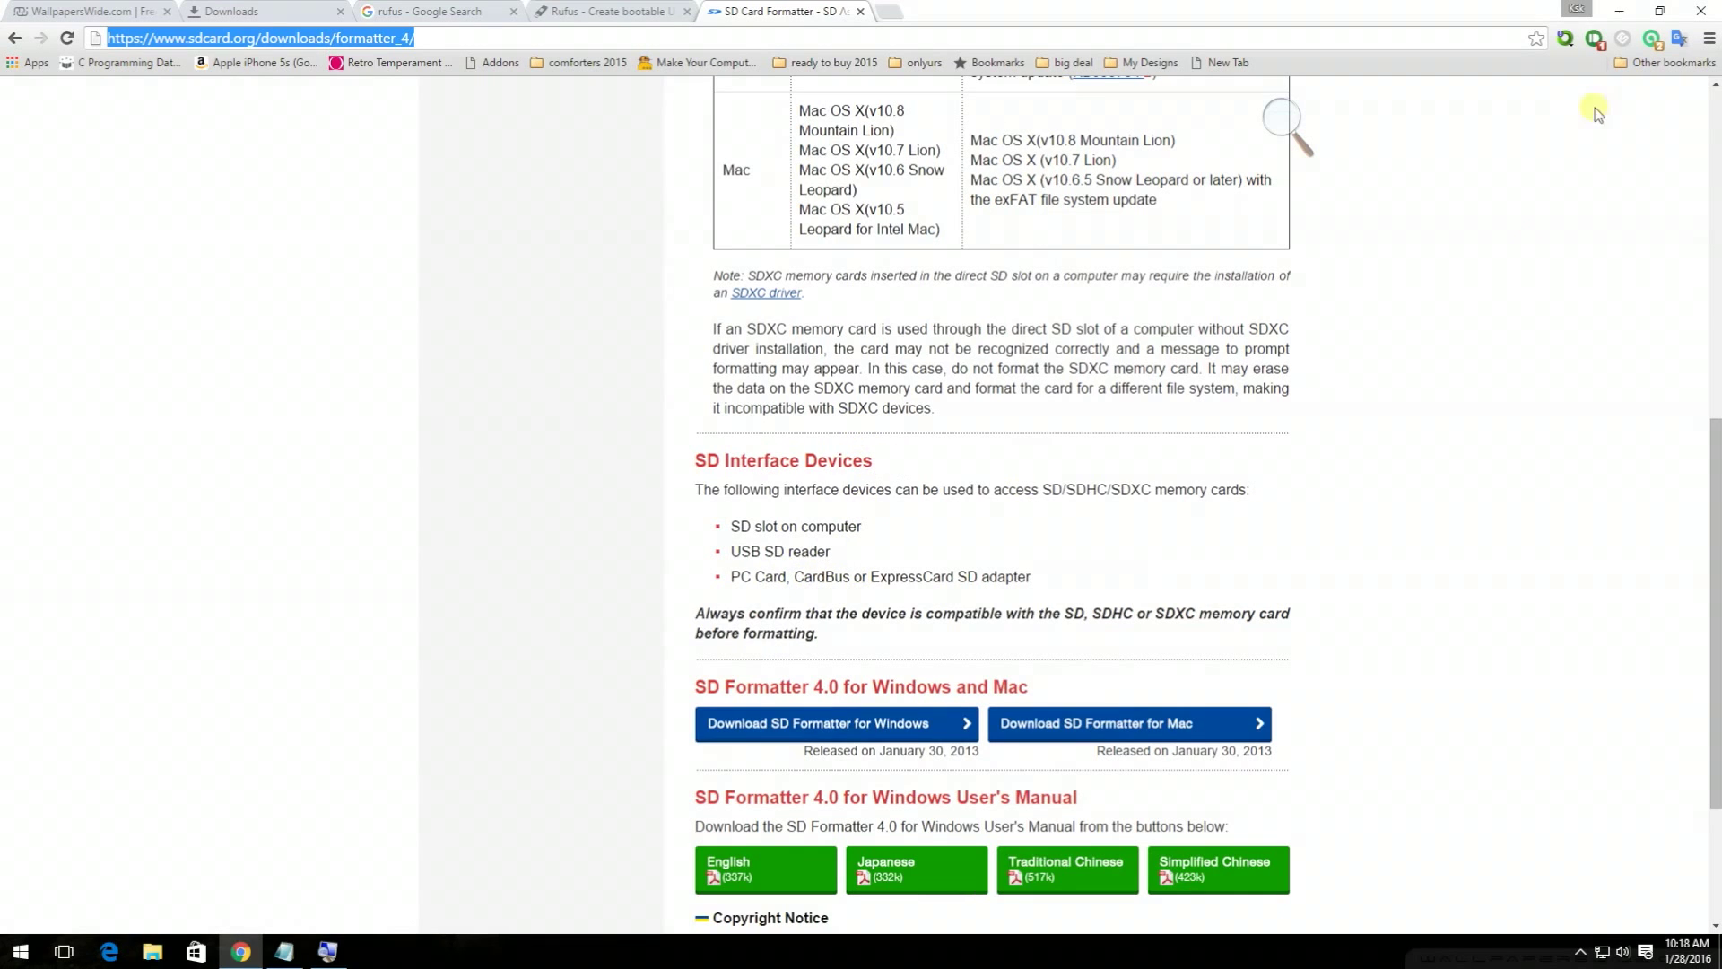
click(1619, 11)
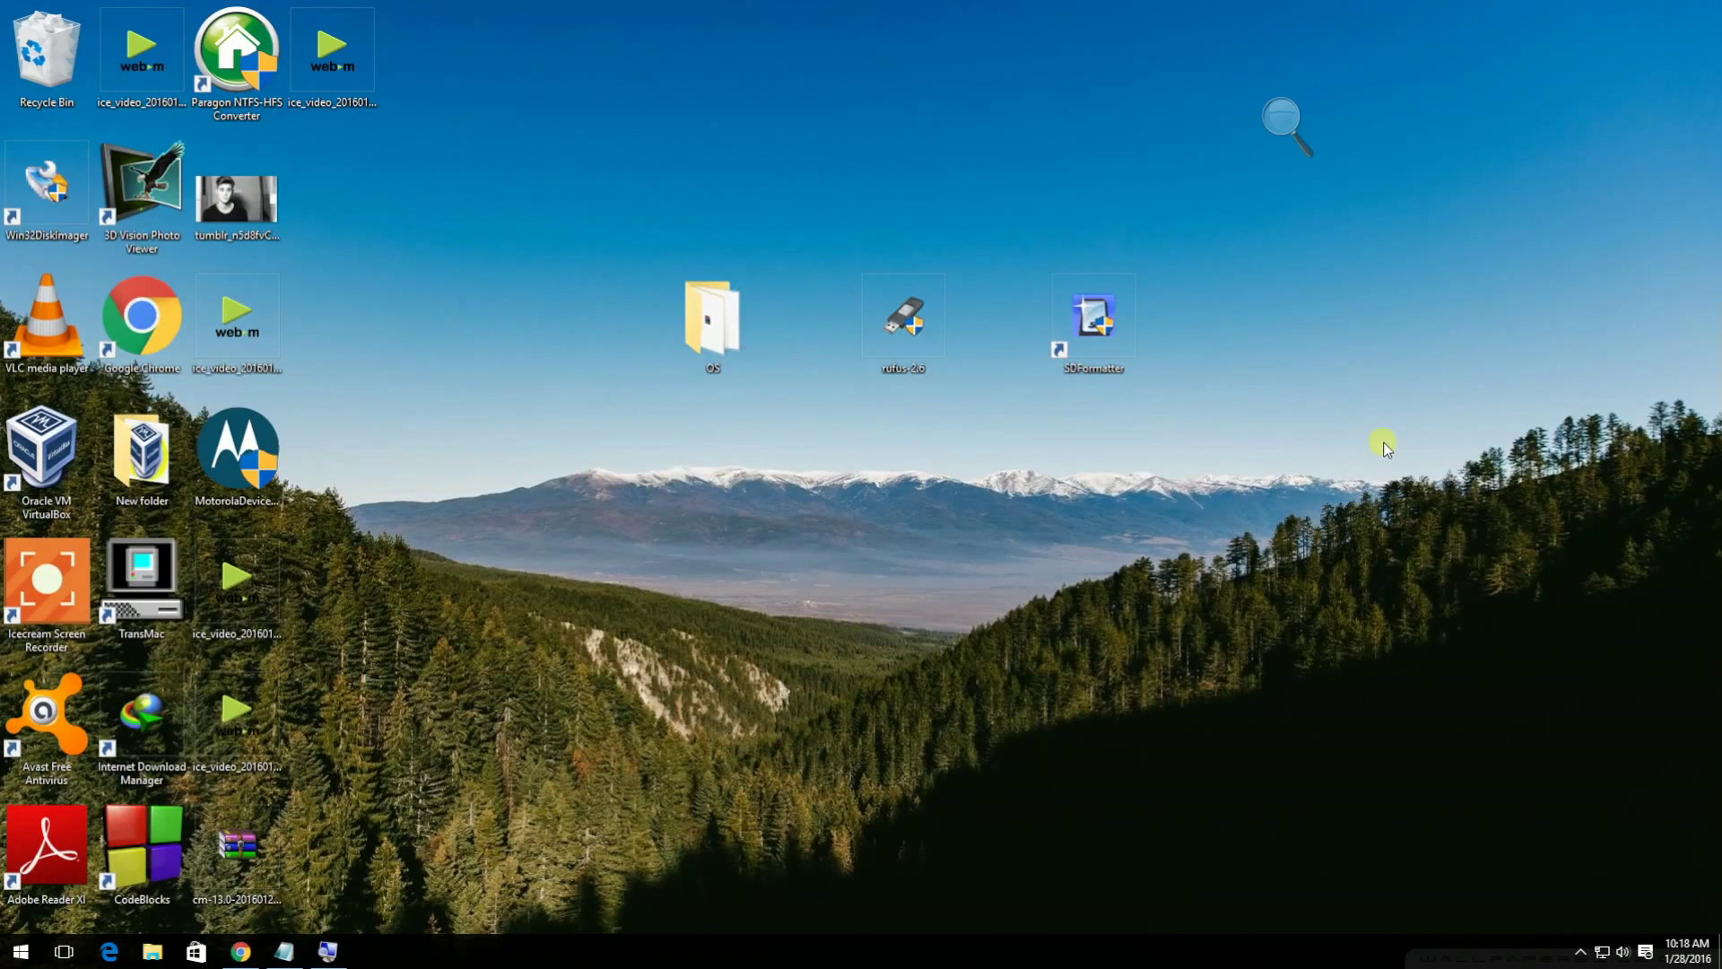
- Magnify the desktop to 200% and bring up the context menu of the SDFormatter shortcut
drag(1386, 448, 856, 263)
click(1028, 593)
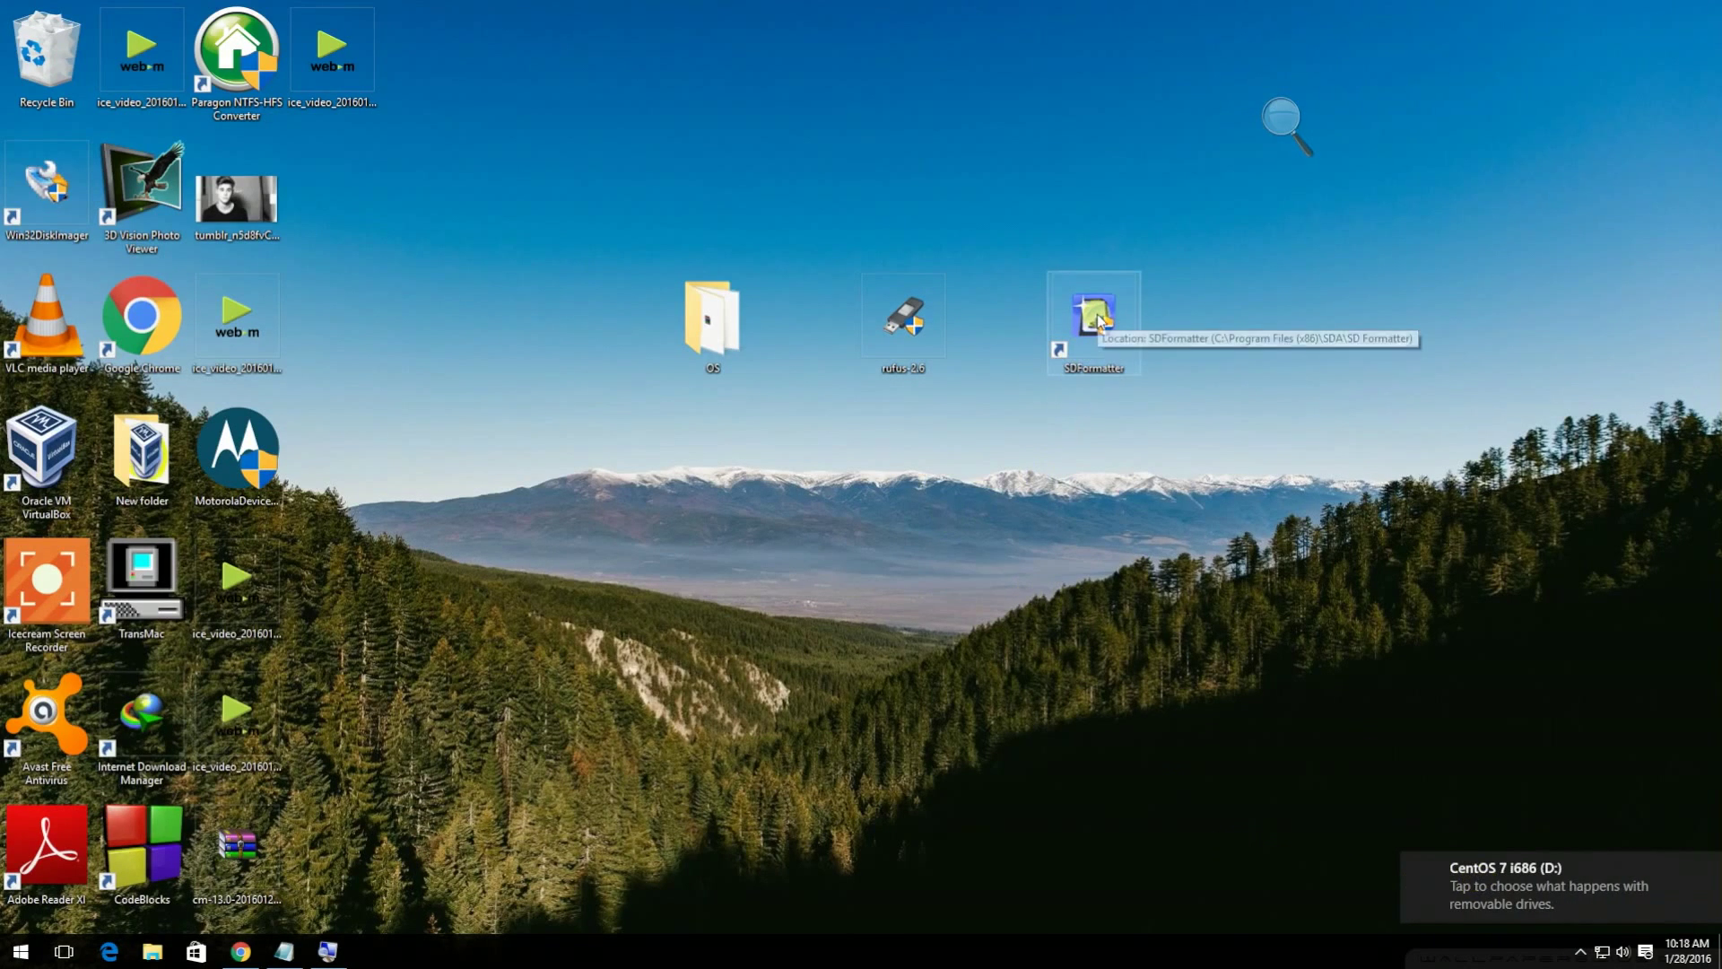
click(1284, 125)
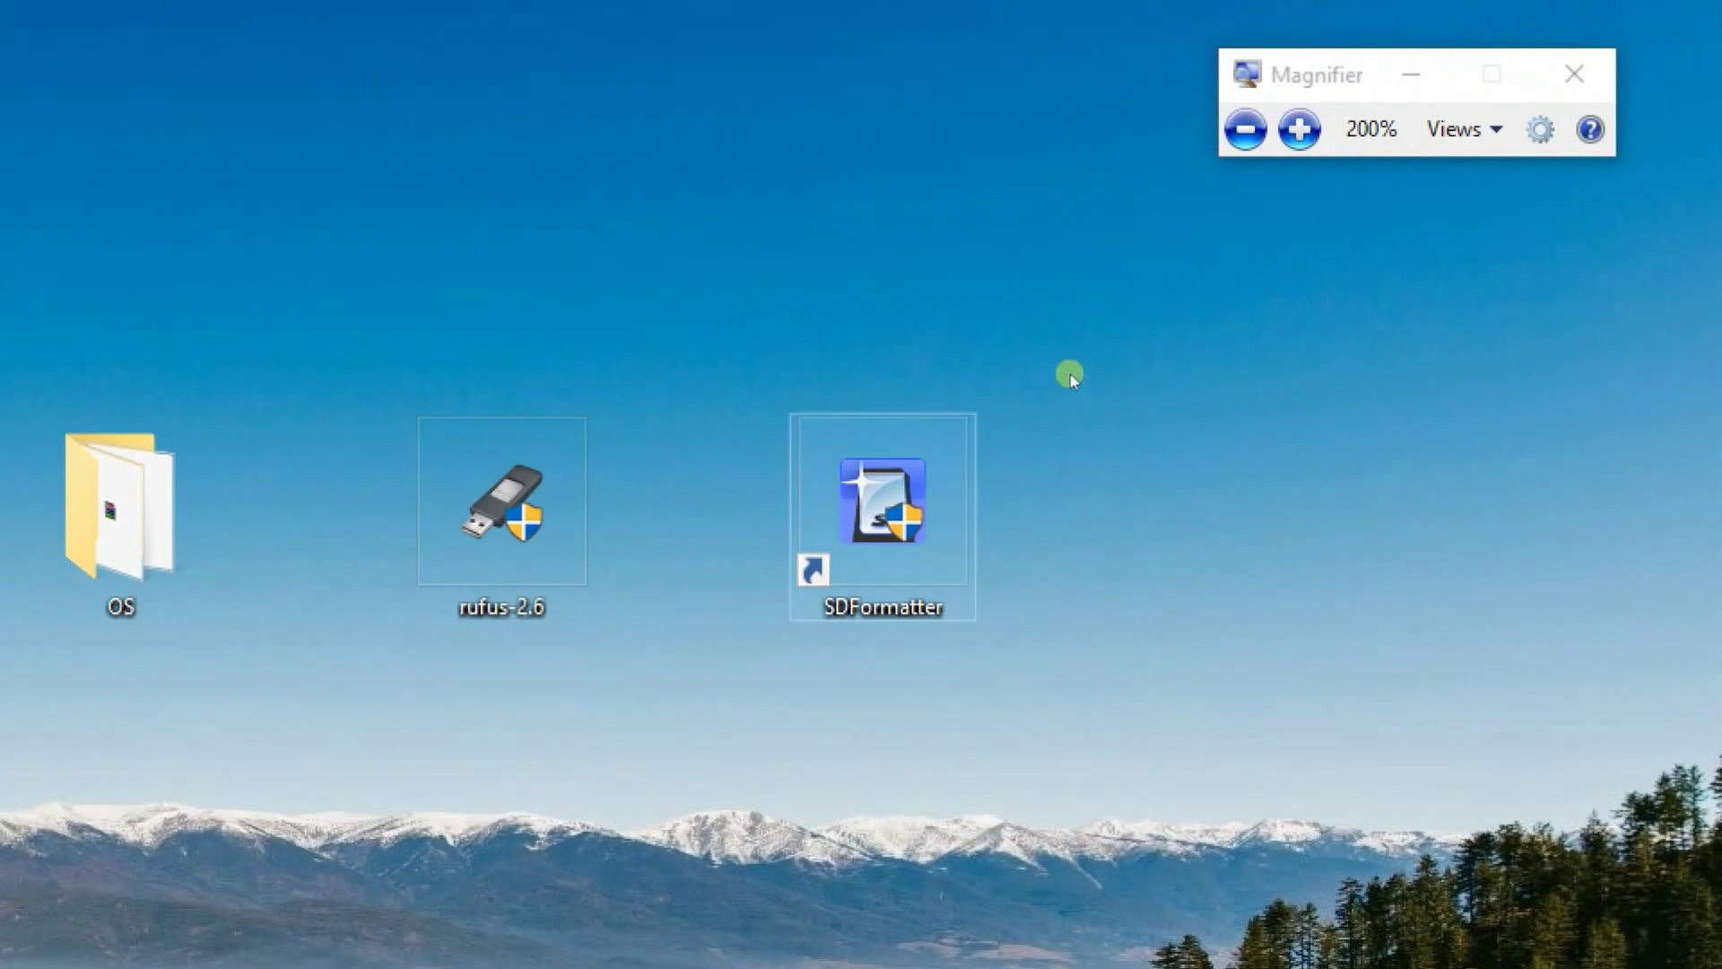
right_click(1078, 302)
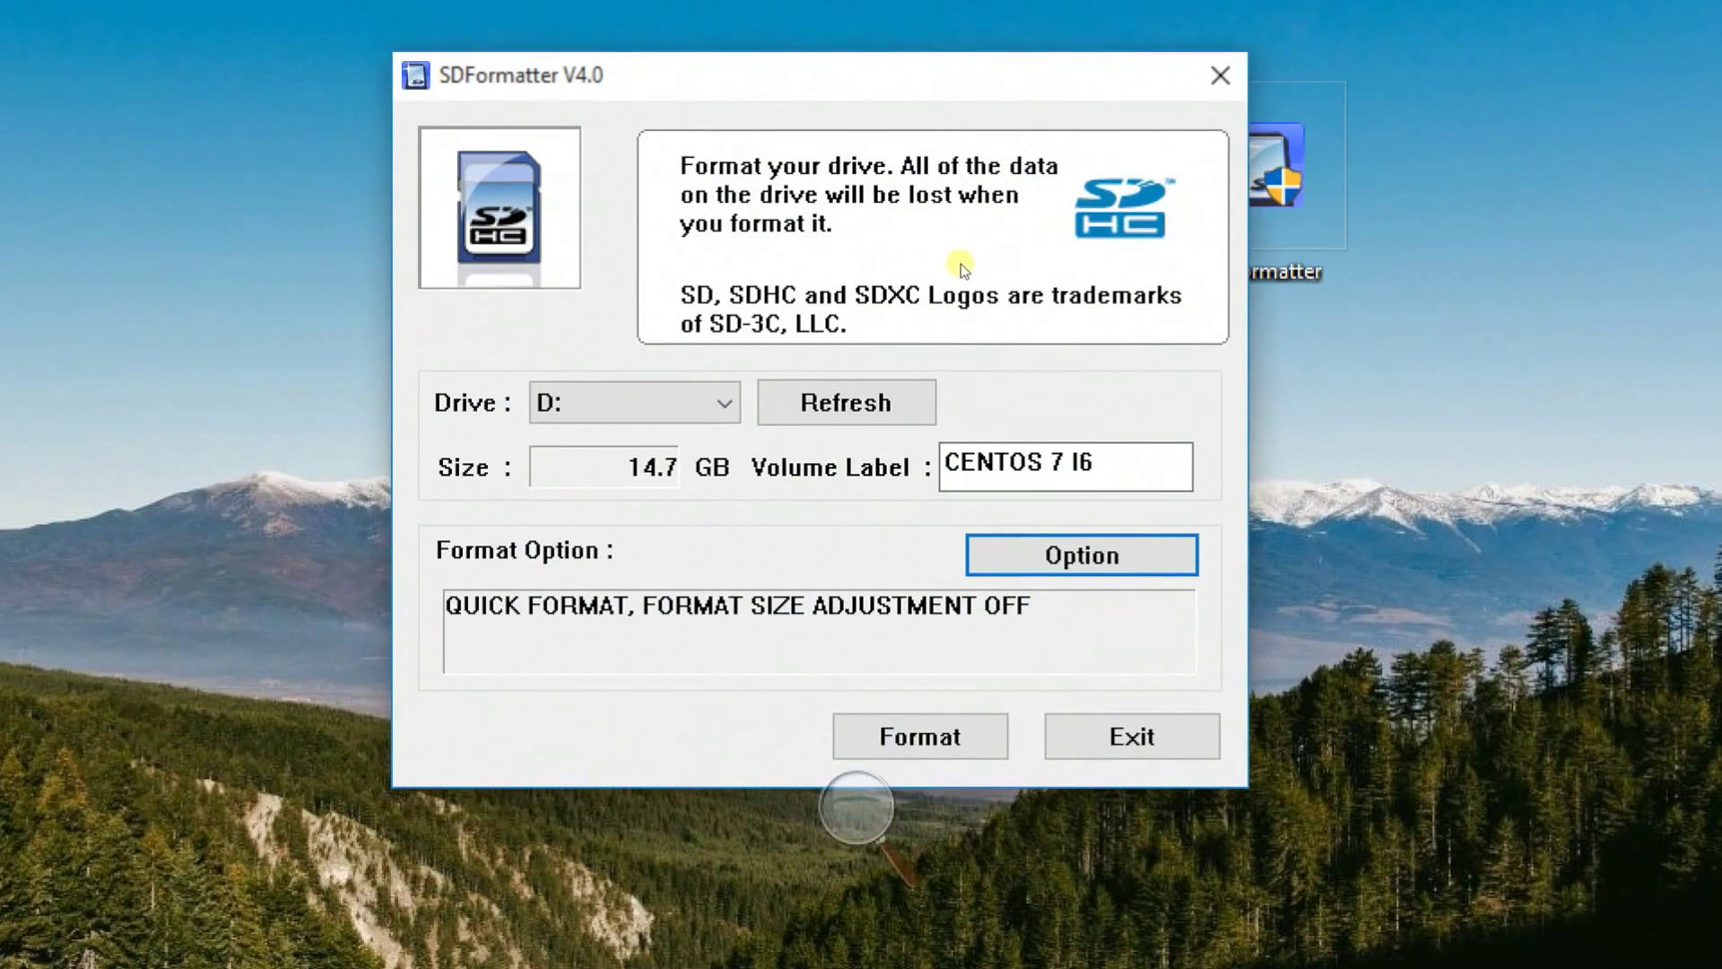
- Target drive D:, replace its label CENTOS 7 I6 with PEndrive, and bring up the format options
click(727, 403)
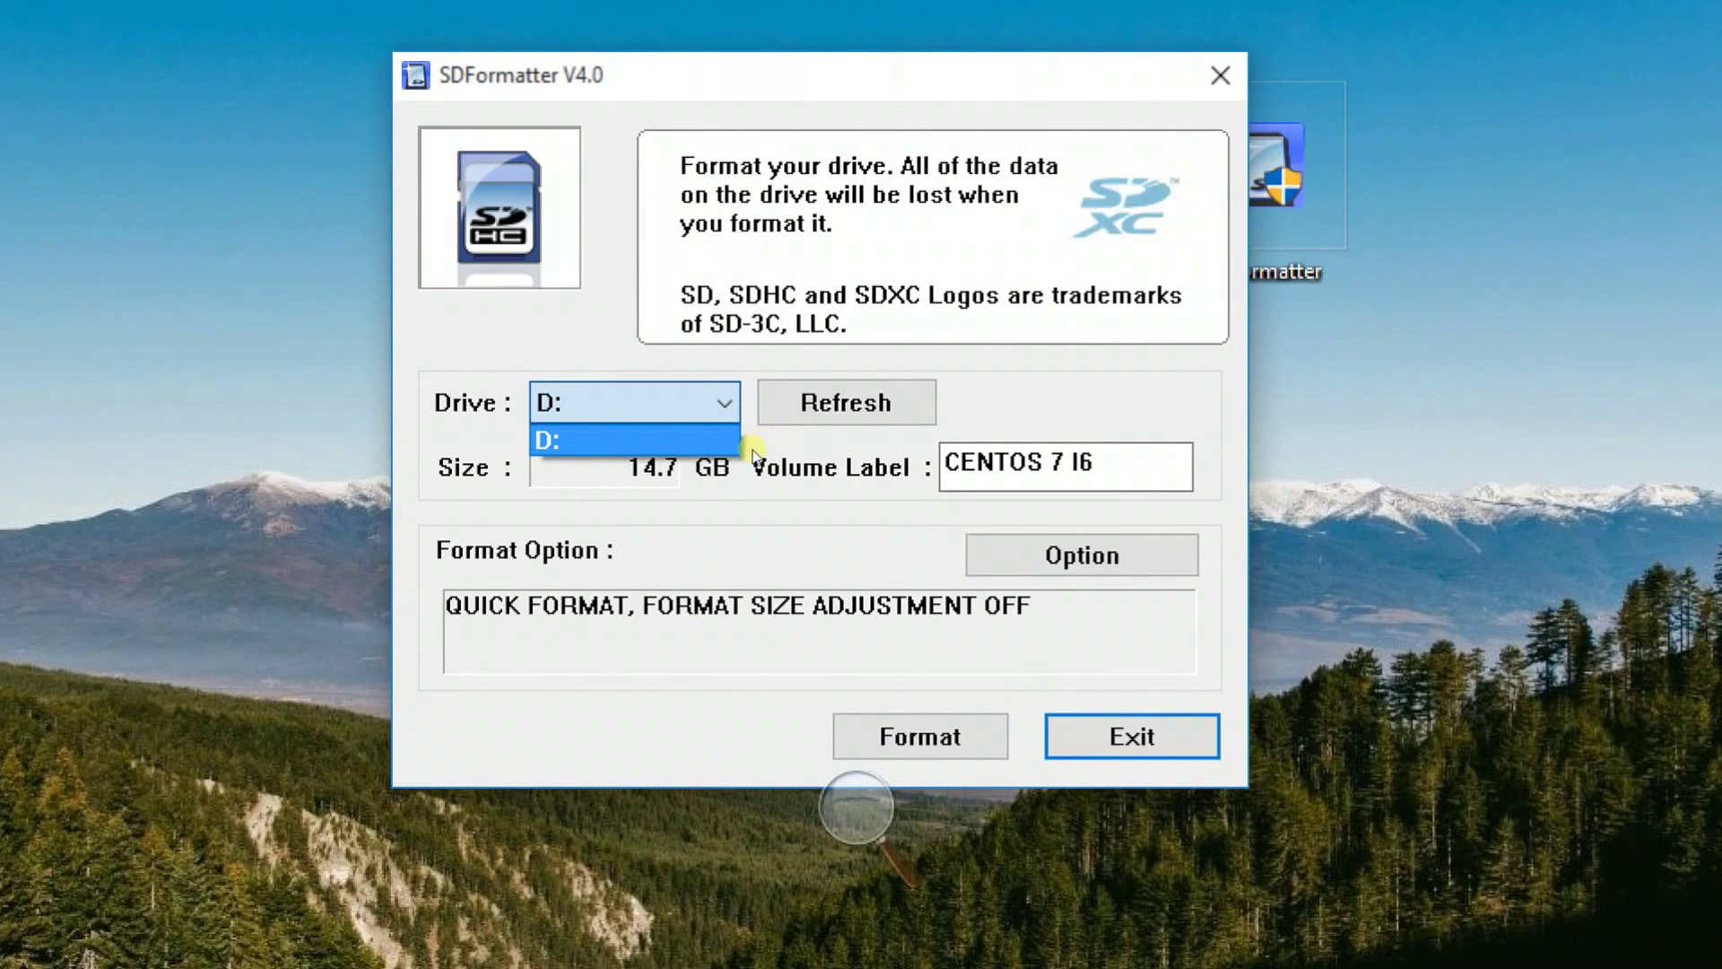
click(758, 454)
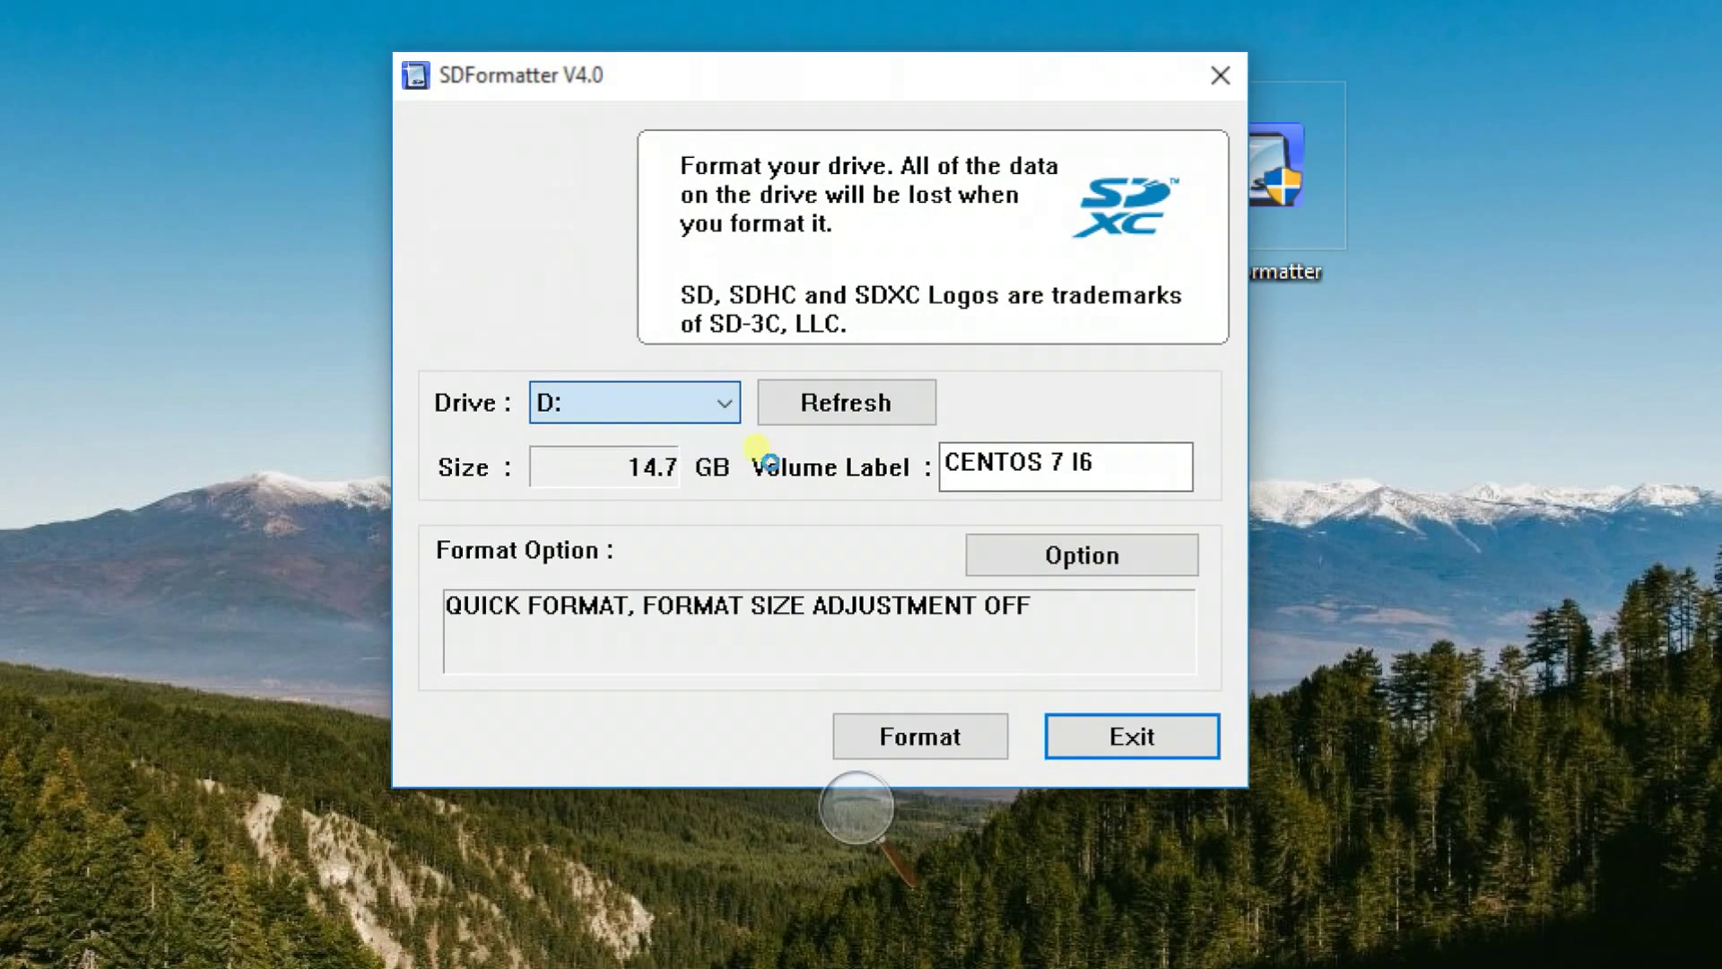
drag(1104, 465, 829, 441)
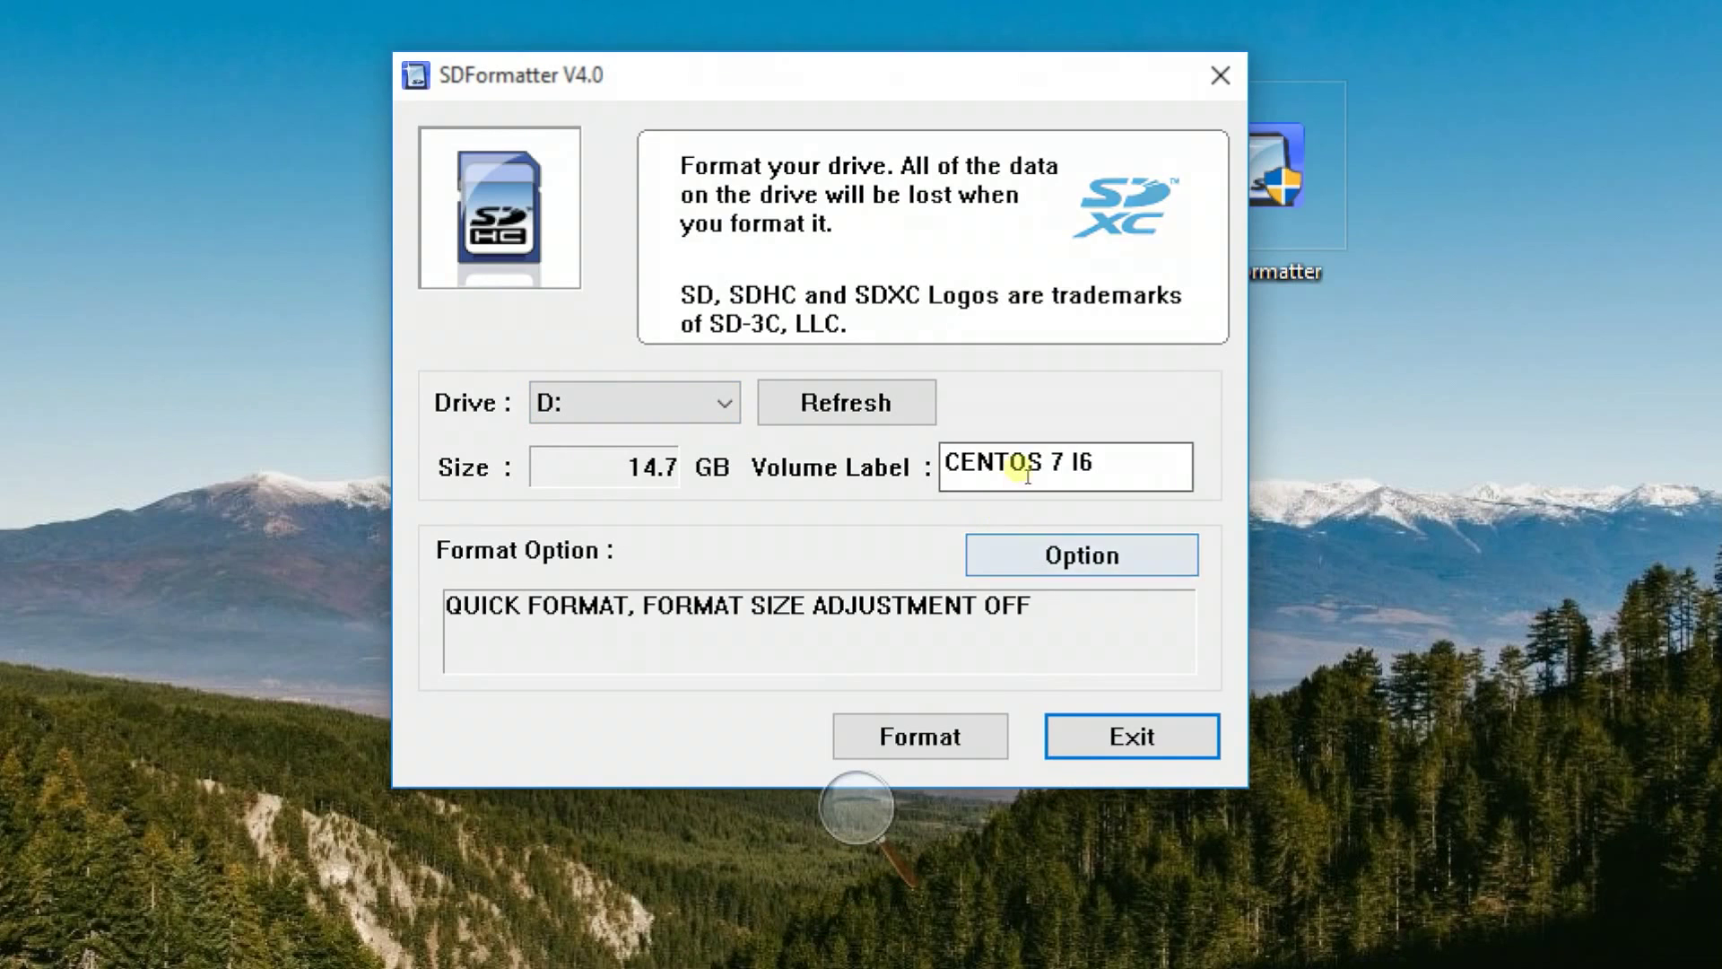
text(PEn)
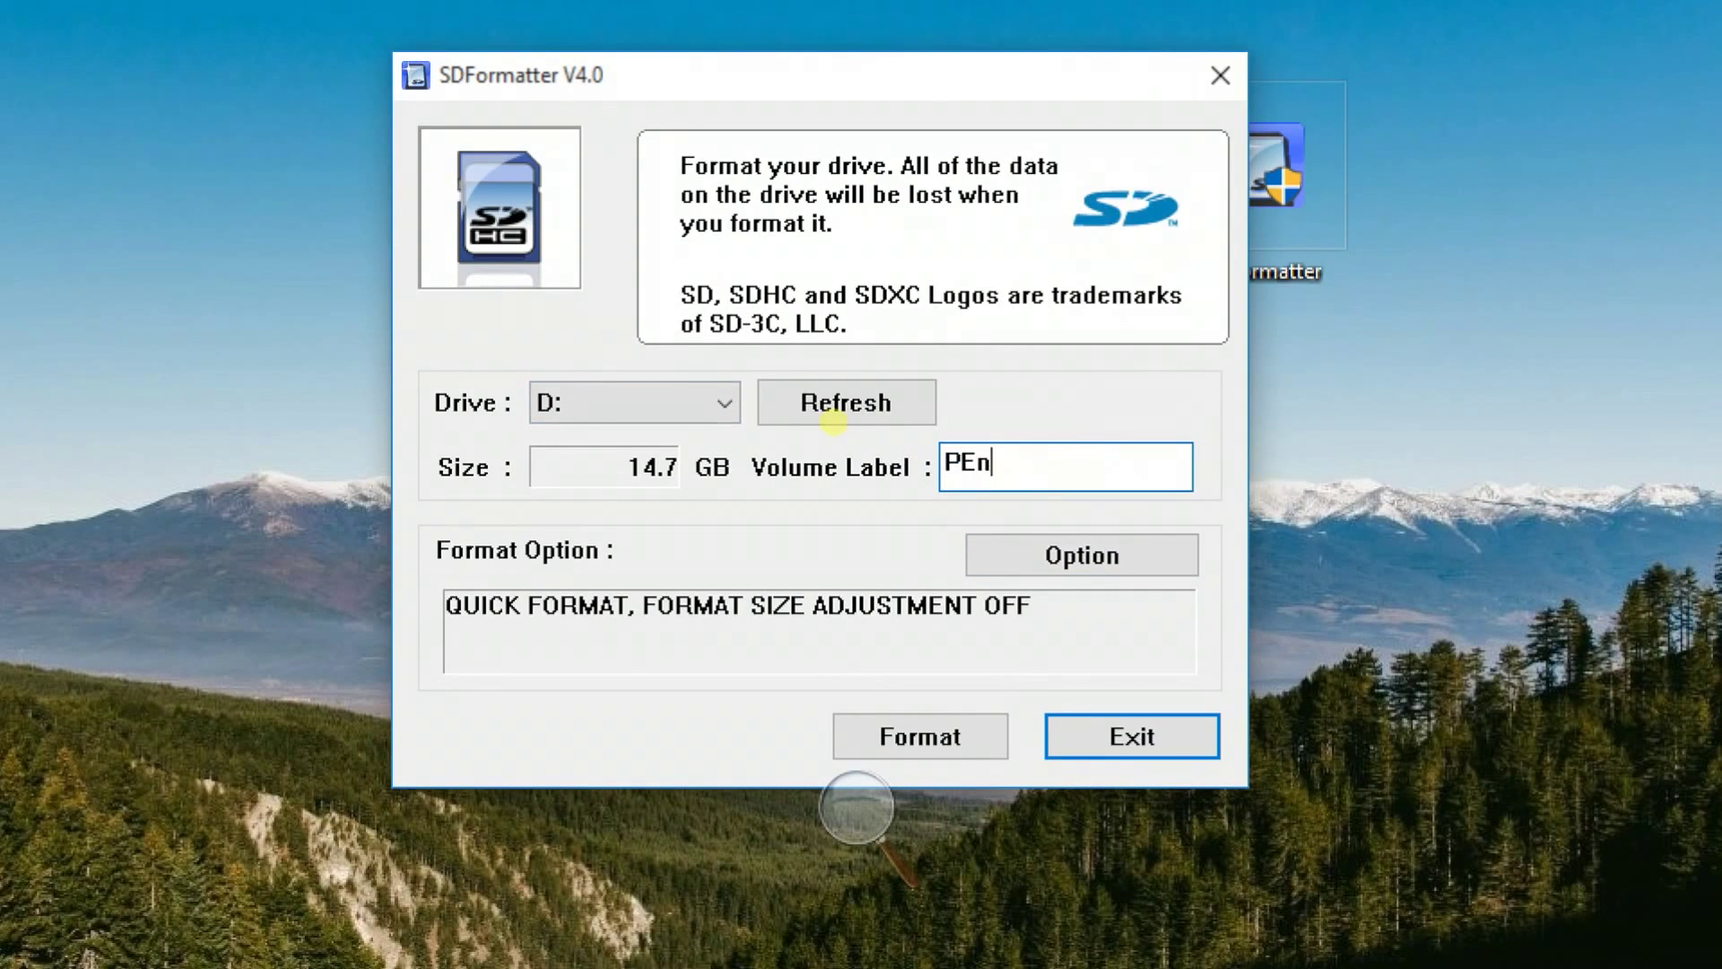
text(drive)
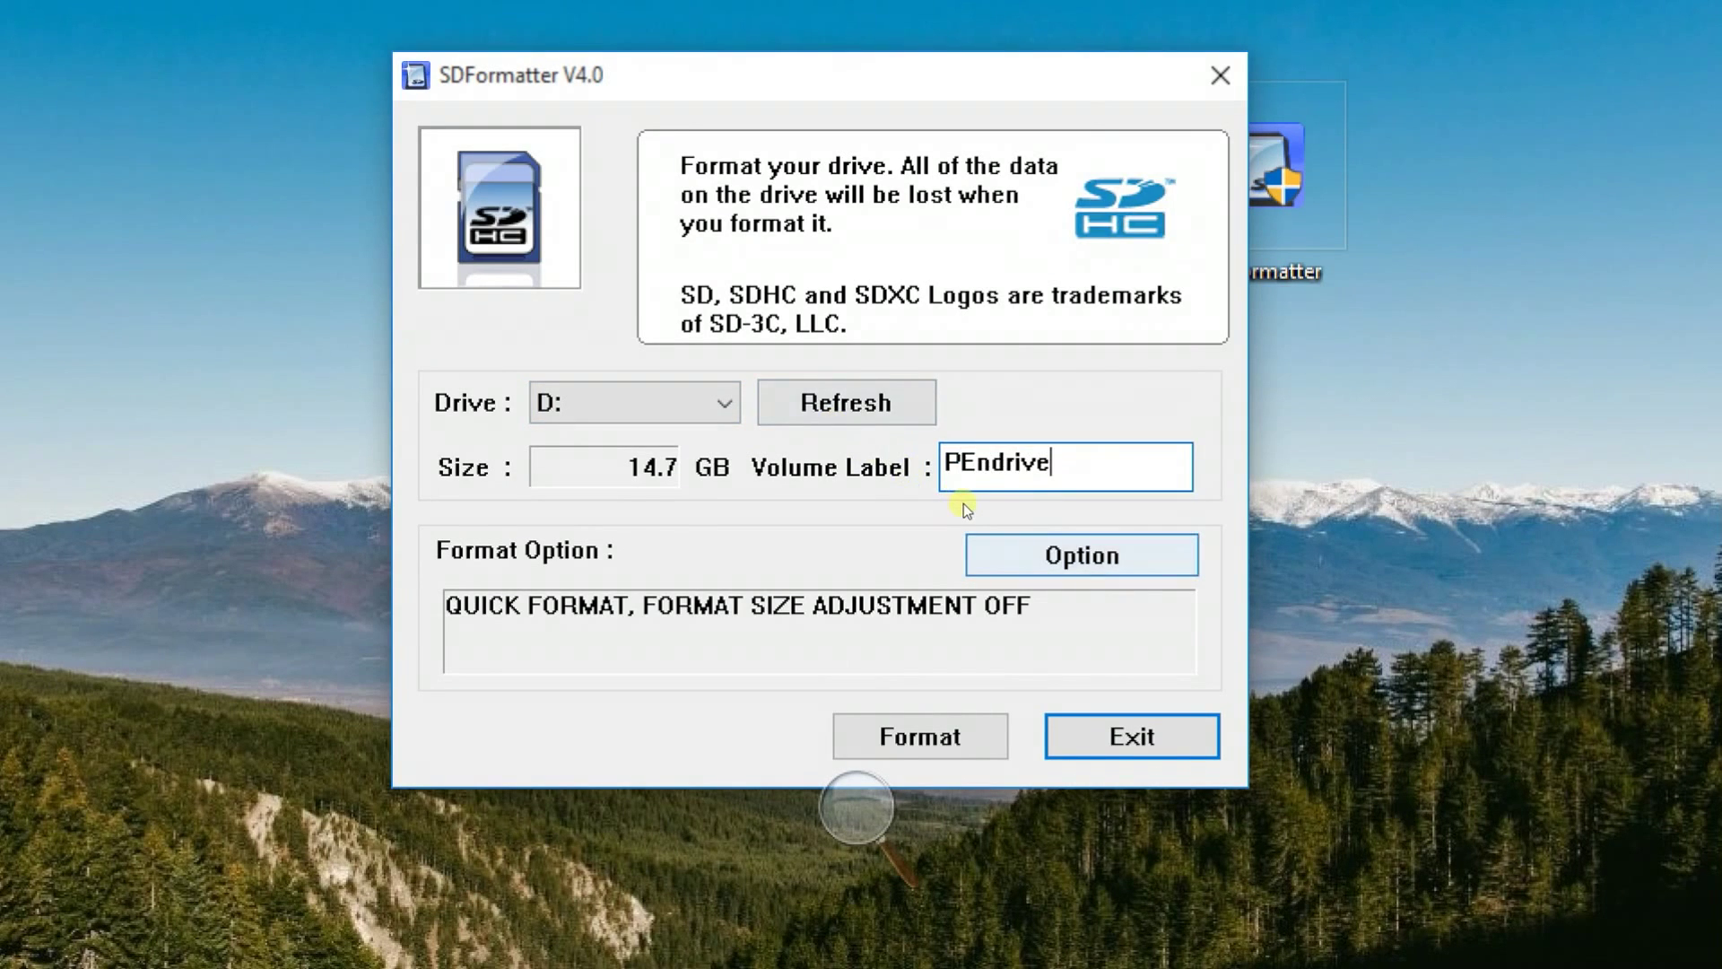
click(982, 553)
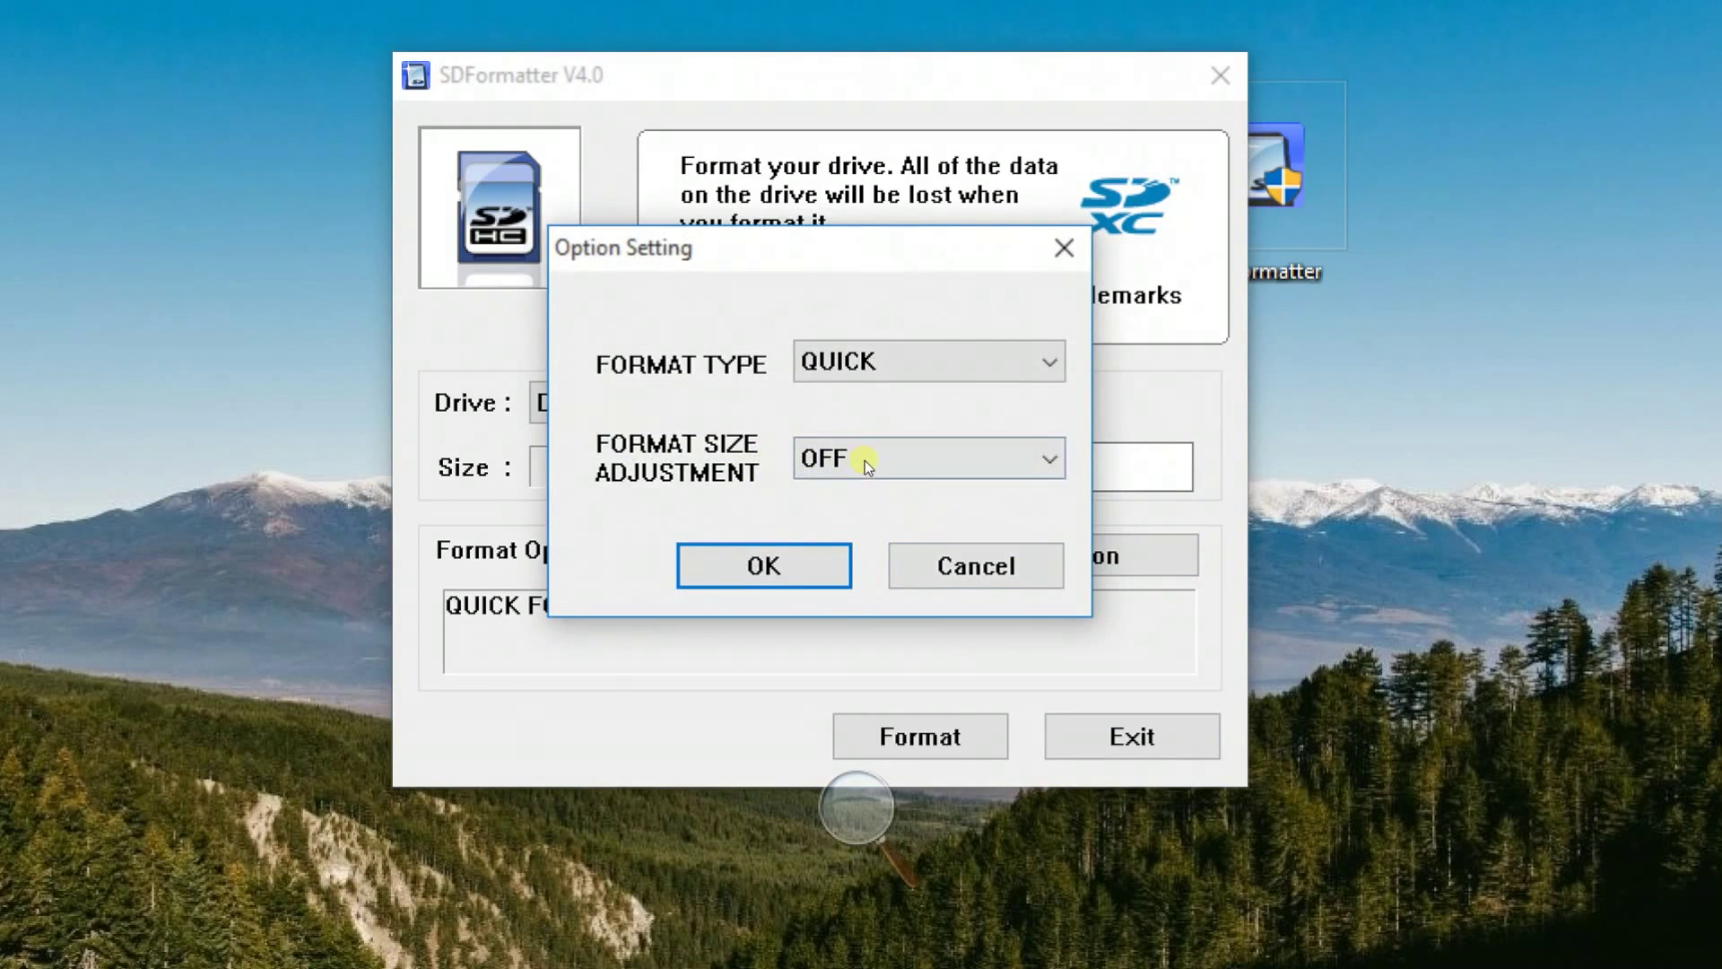
- Set Format Size Adjustment to ON and confirm the option settings
click(864, 461)
key(Down)
key(Return)
key(Return)
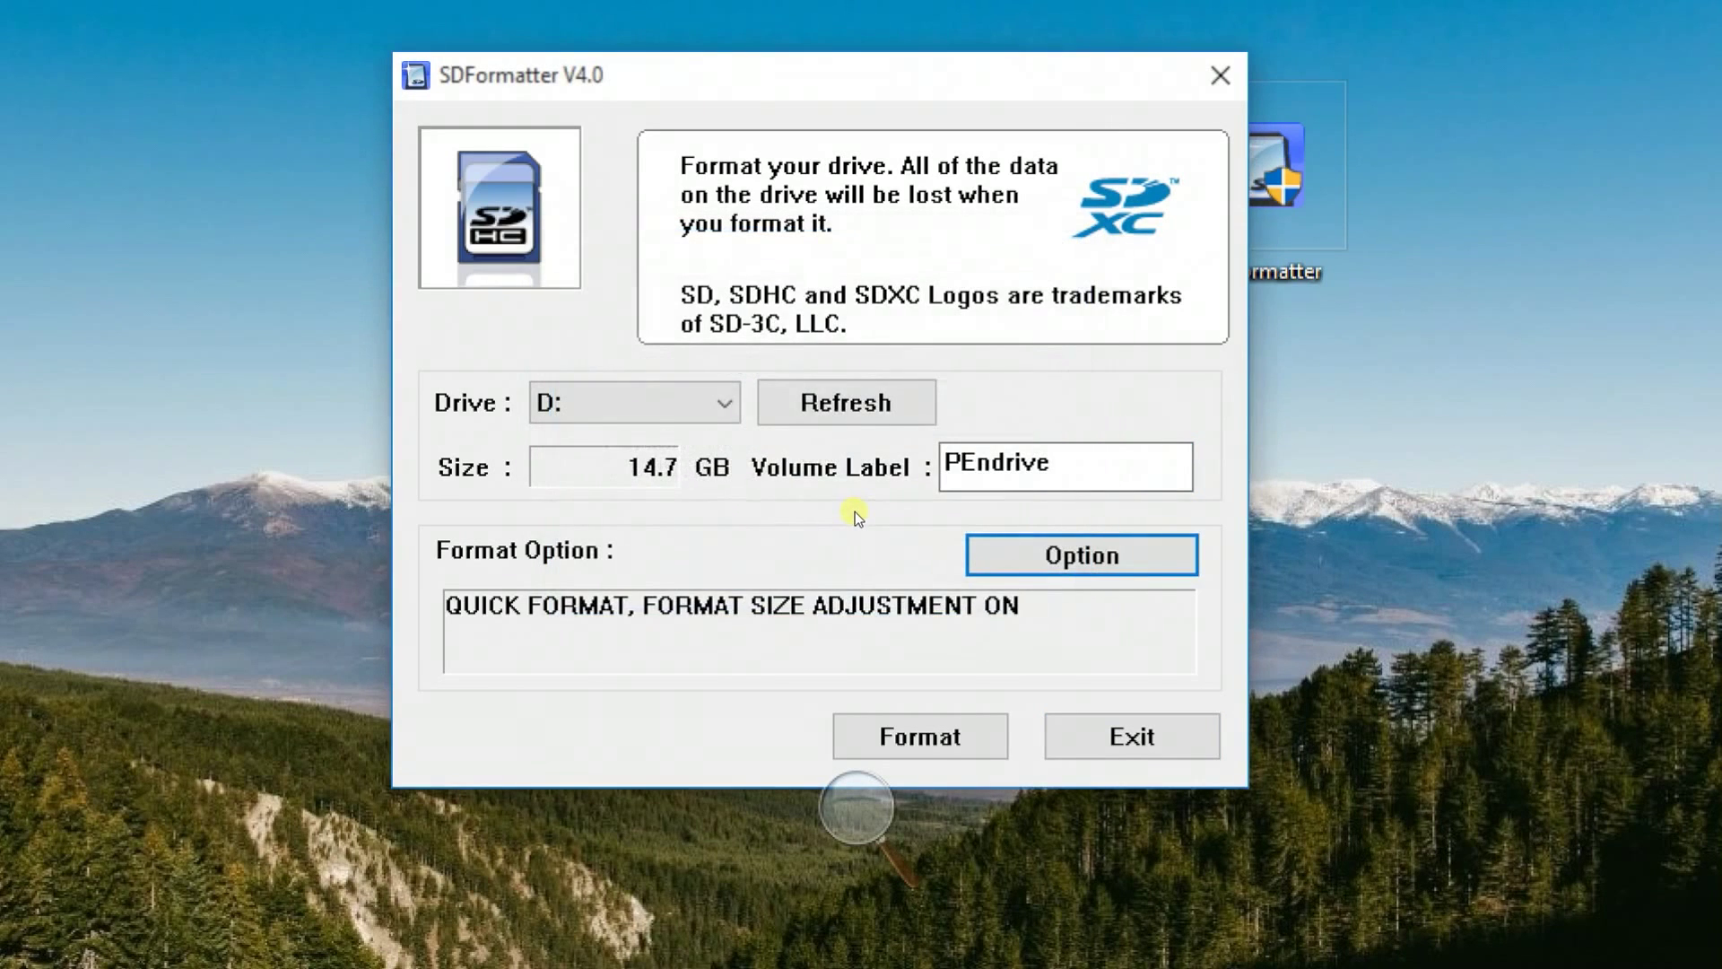
- Quick-format drive D: as PENDRIVE, acknowledge completion, and exit SDFormatter
key(Tab)
key(Return)
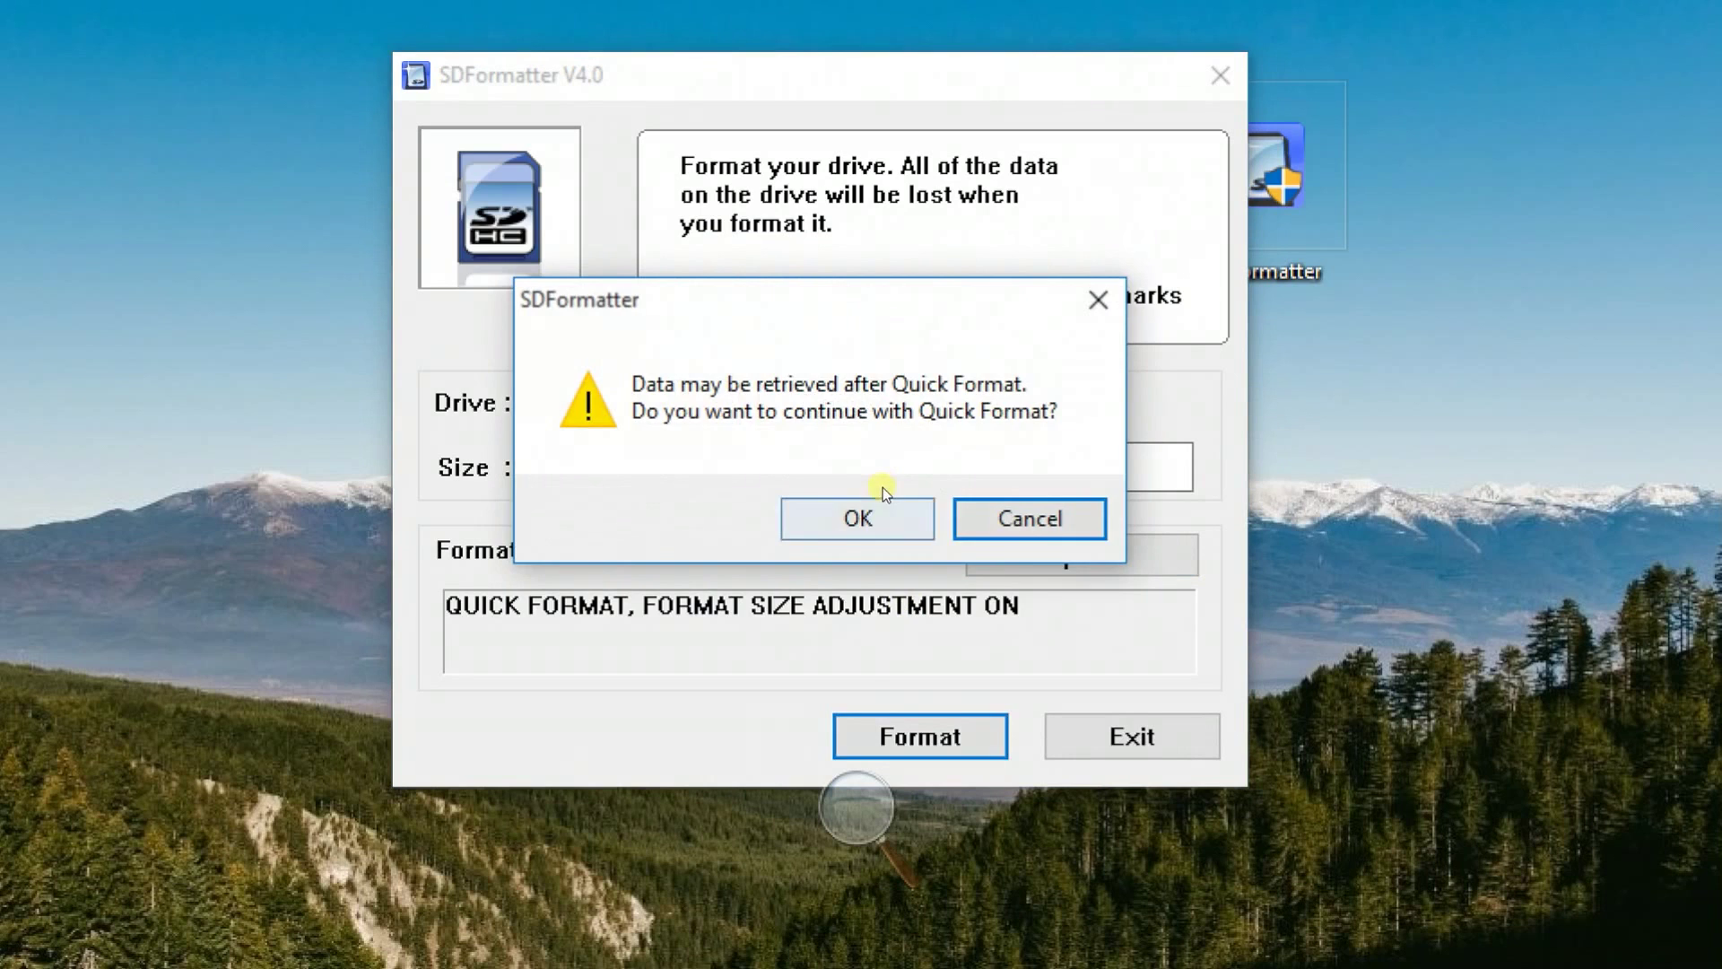
click(885, 494)
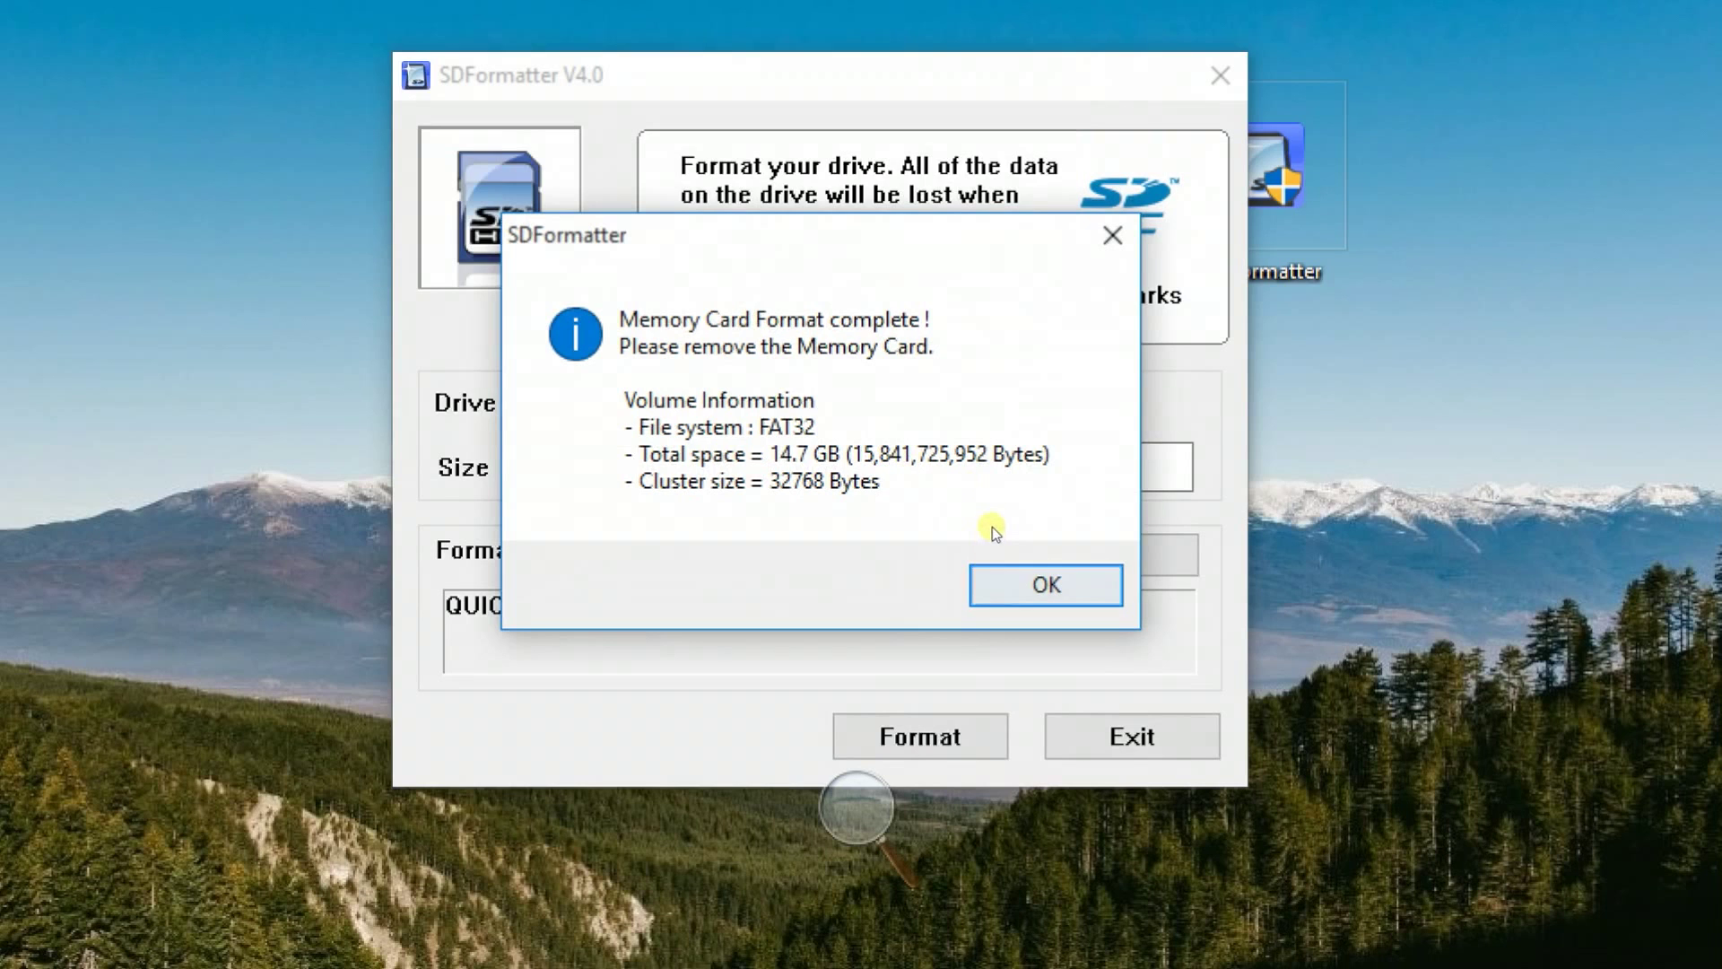
key(Return)
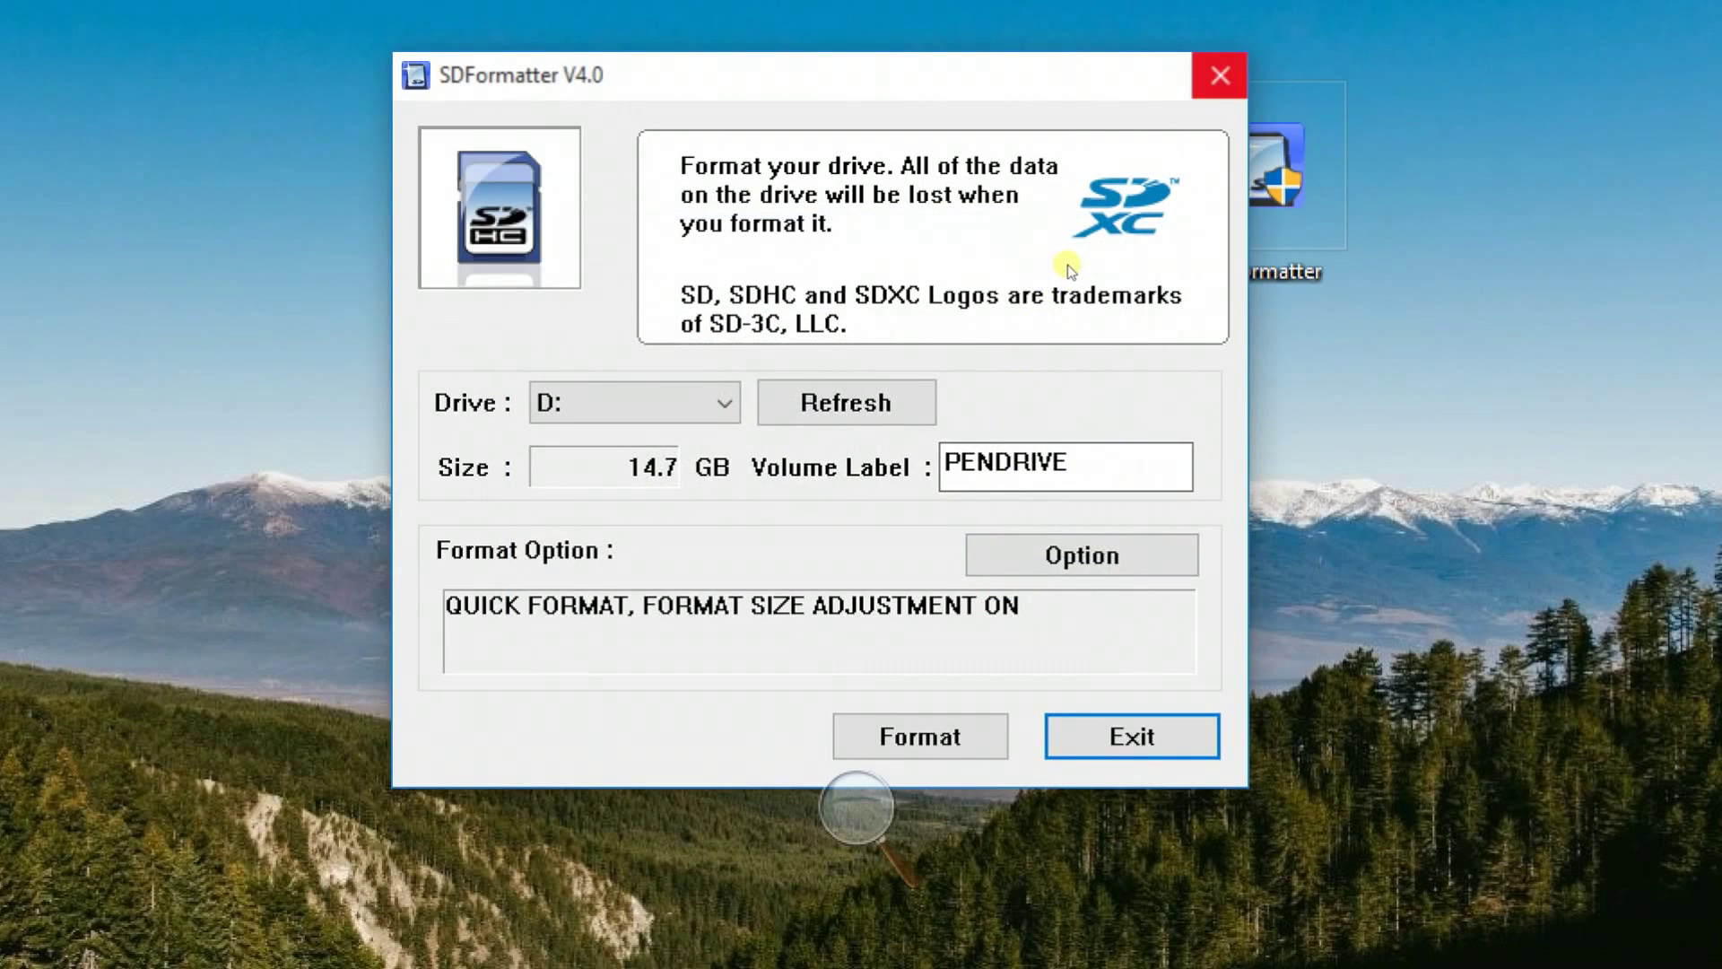
key(Return)
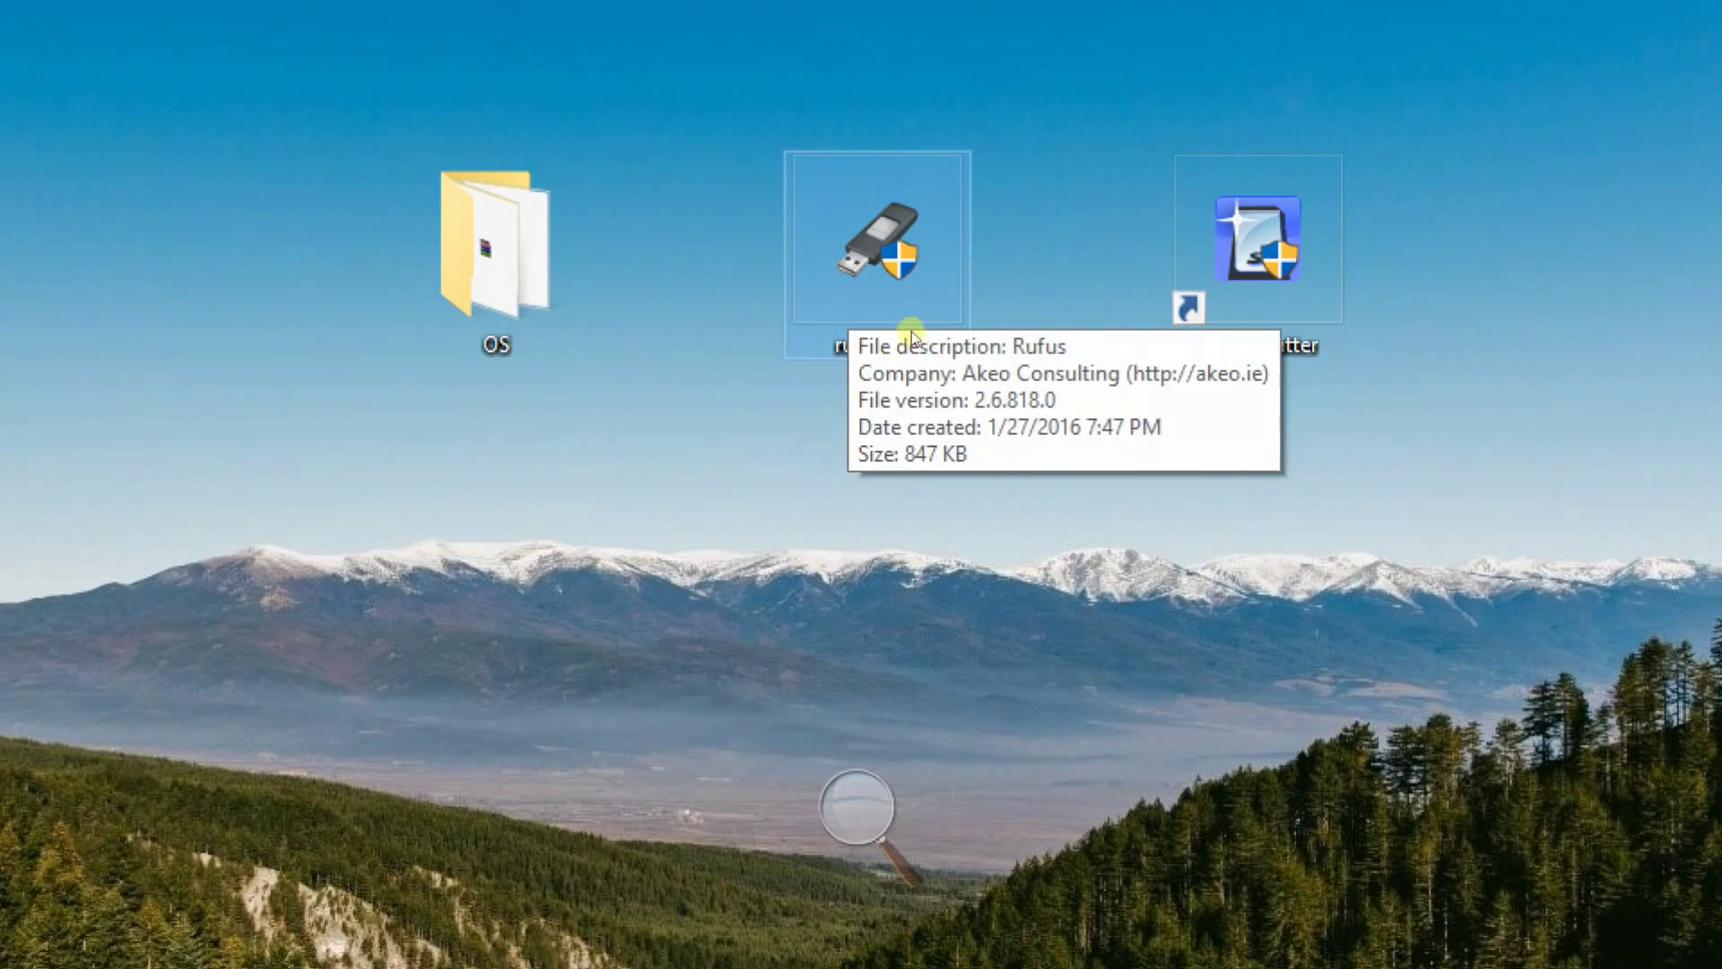
- Browse into the OS folder and look over the CentOS and ubuntu-15.10 images
click(679, 308)
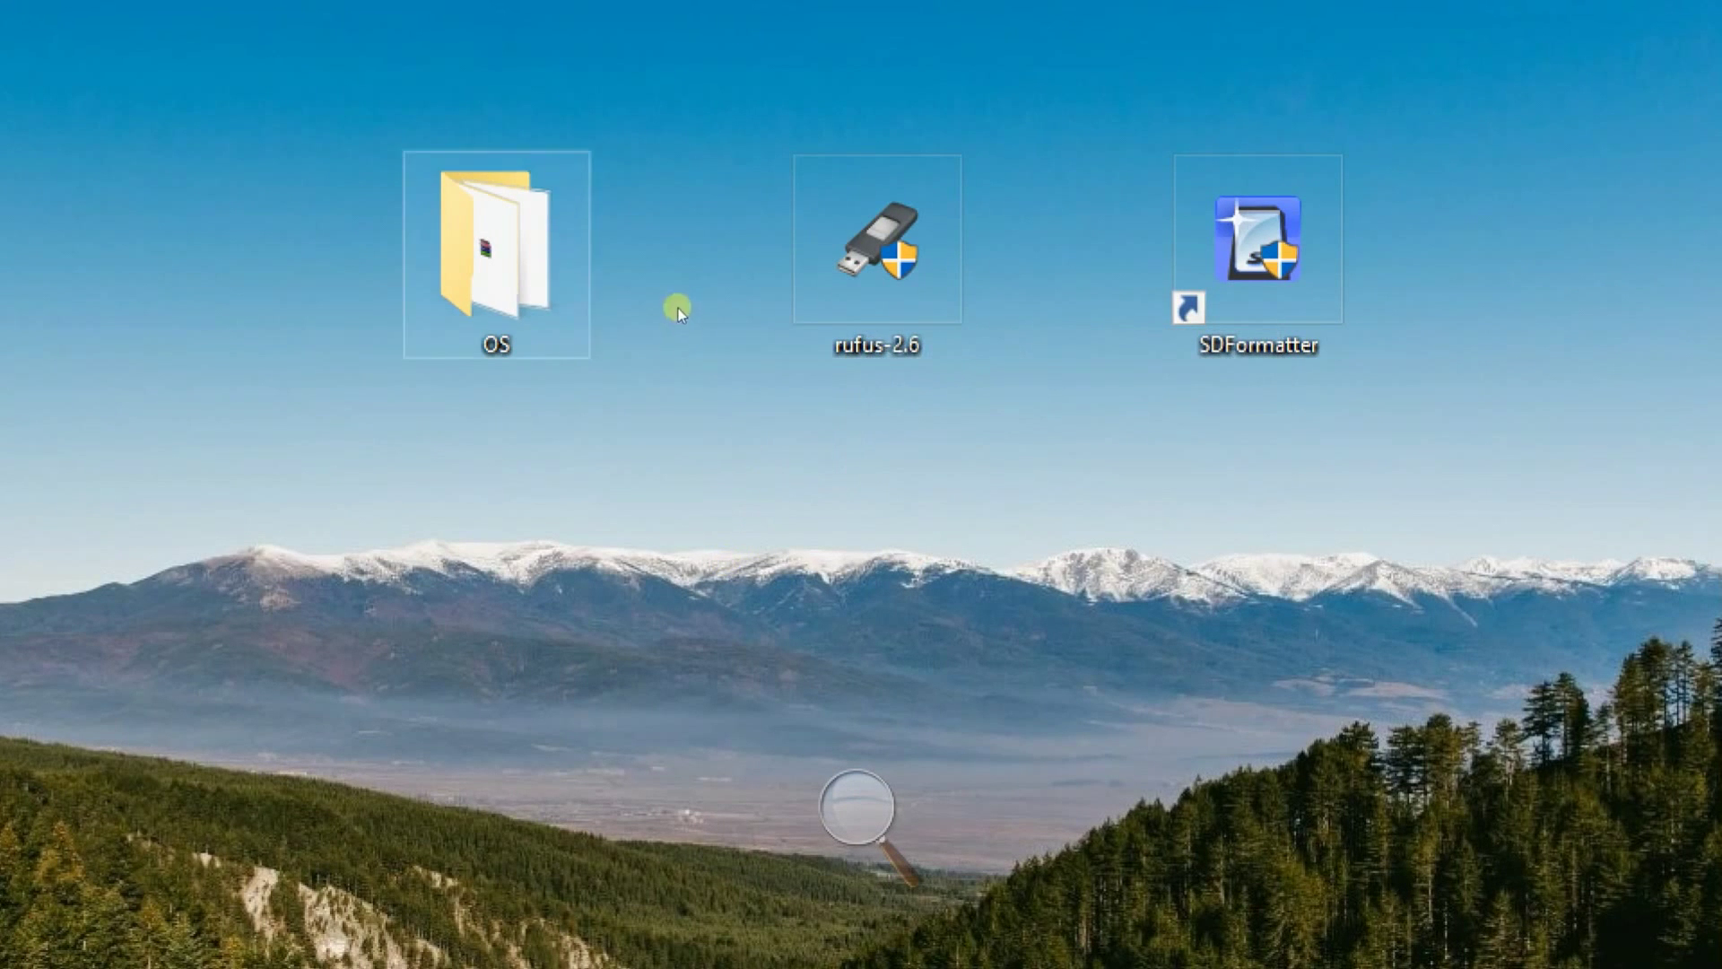
key(Left)
key(Return)
key(Right)
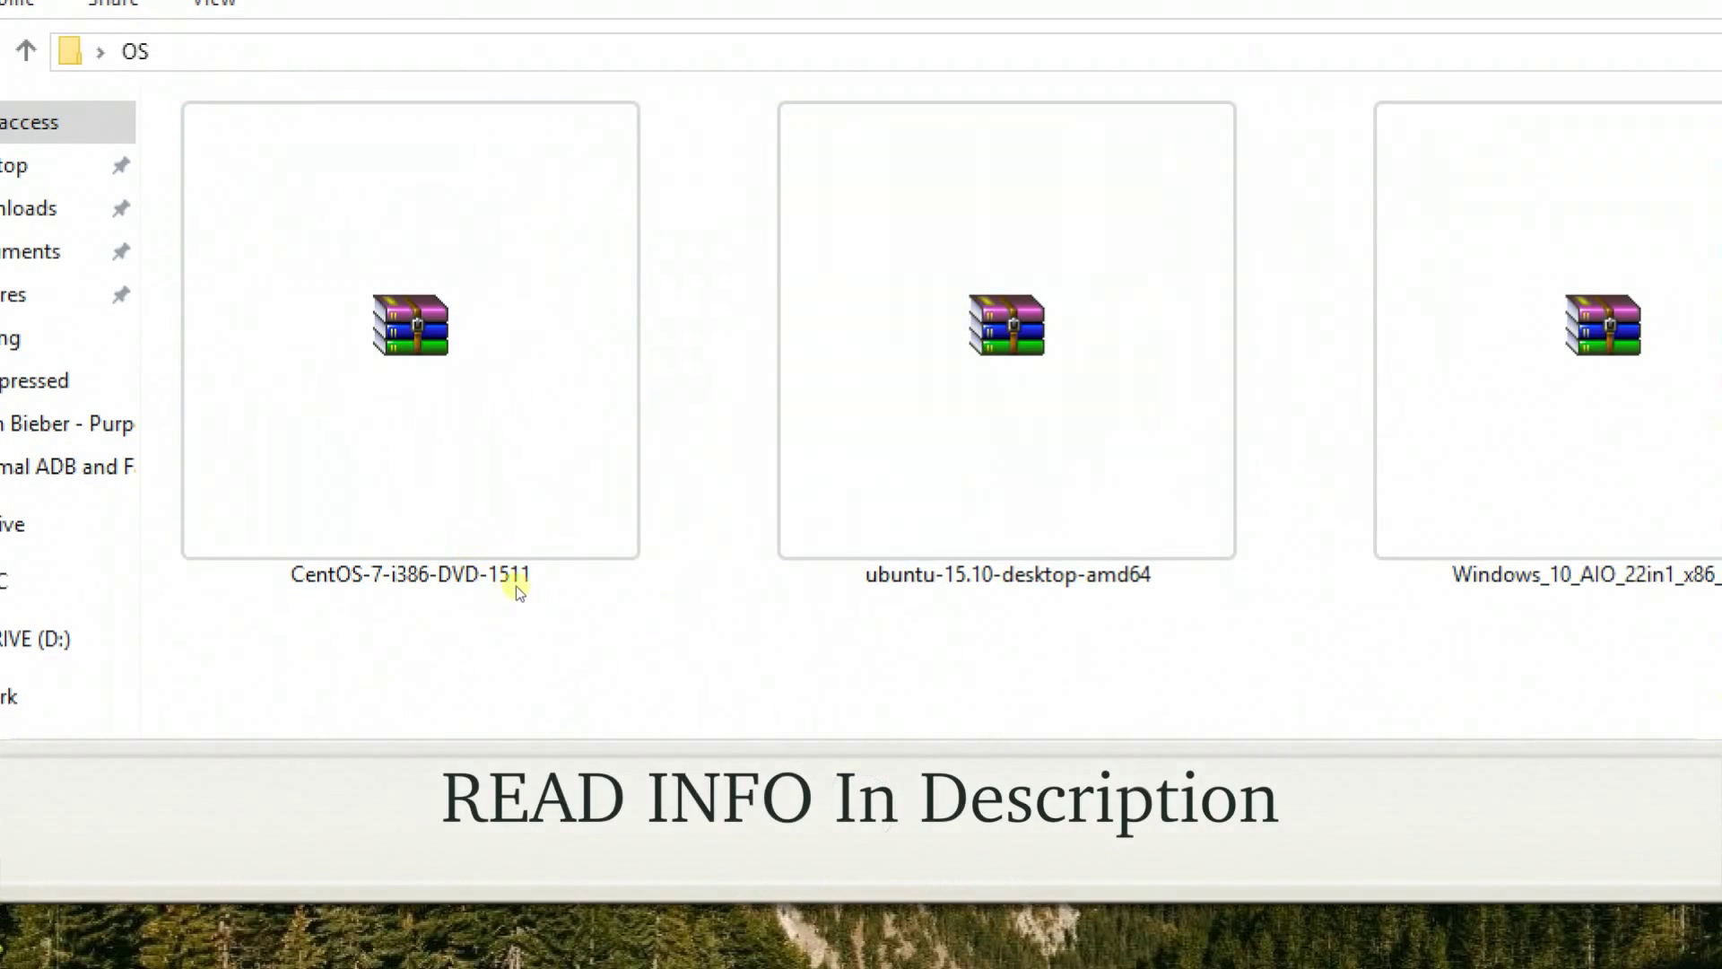
drag(1320, 681, 419, 343)
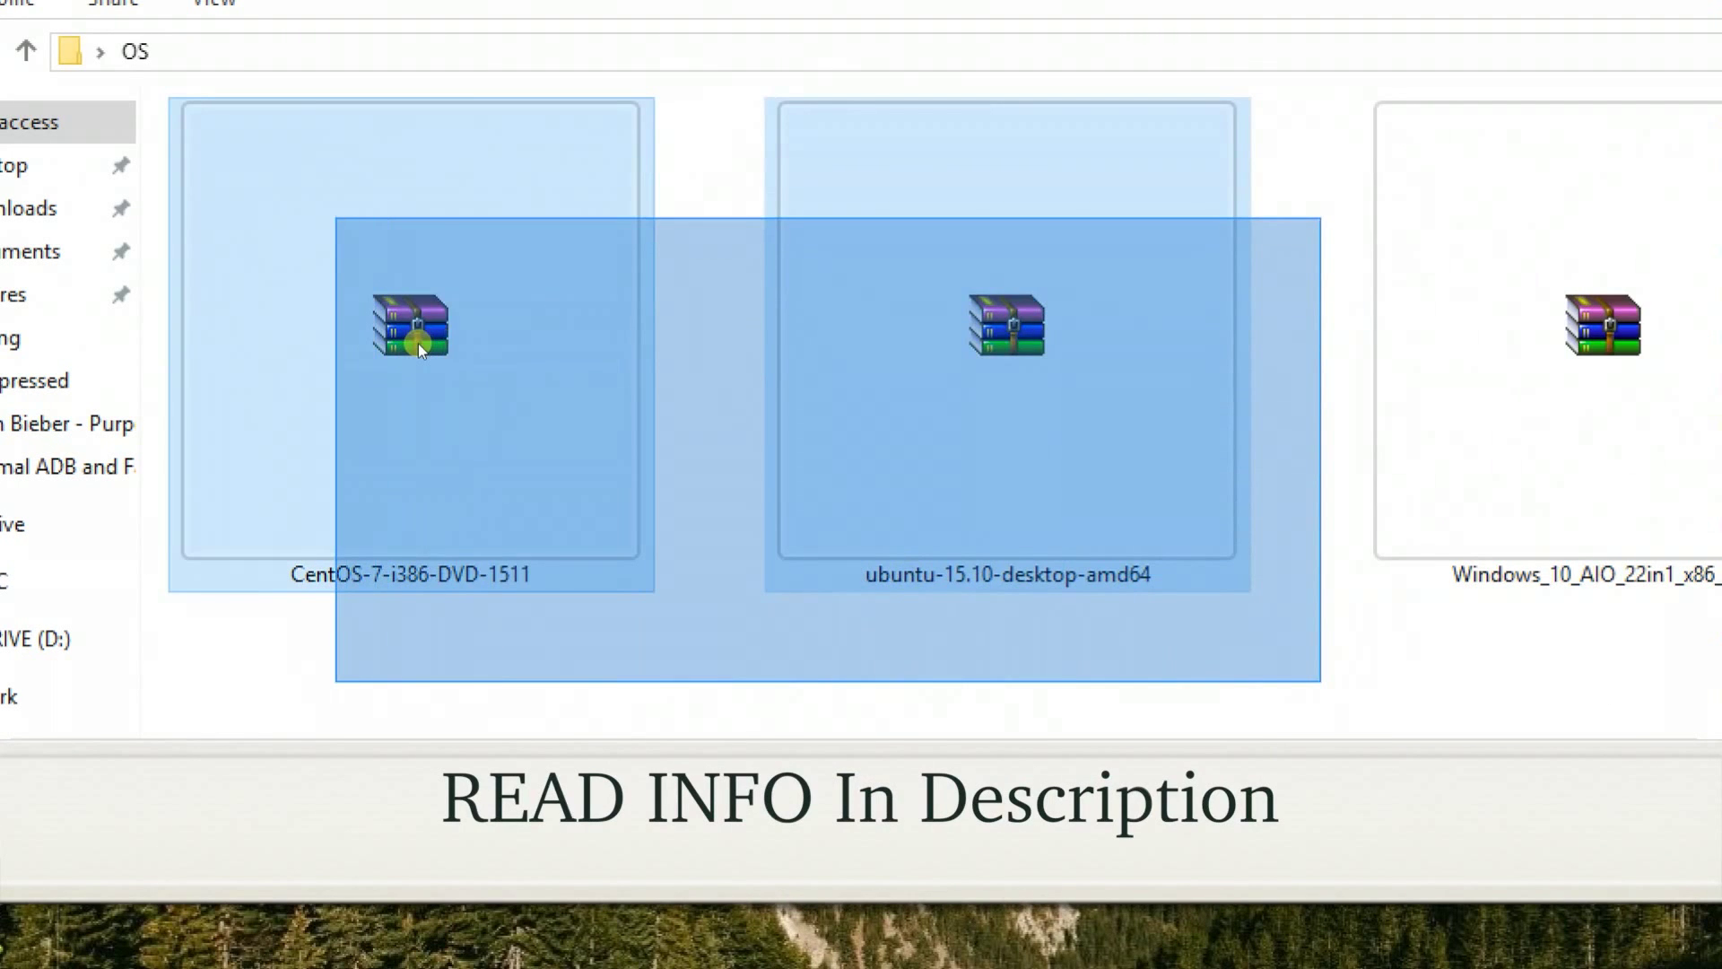
click(1008, 618)
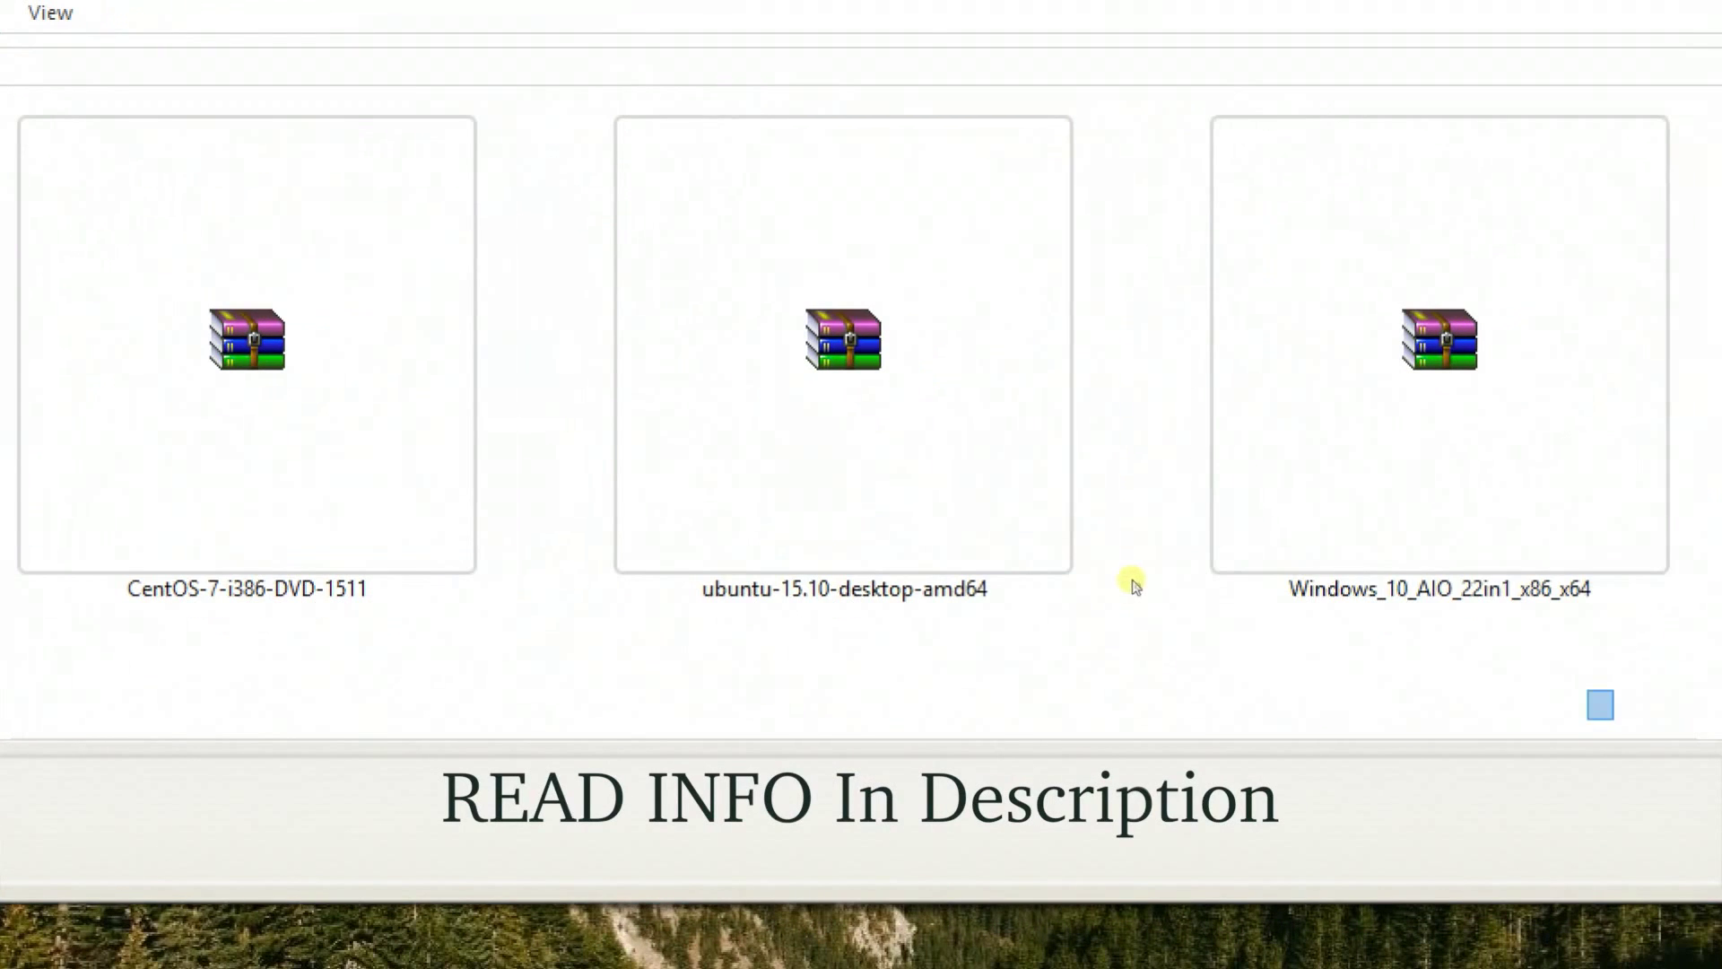
- Look over the Windows_10 and Yosemite-Zone disk images in the OS folder
drag(1599, 704, 1403, 385)
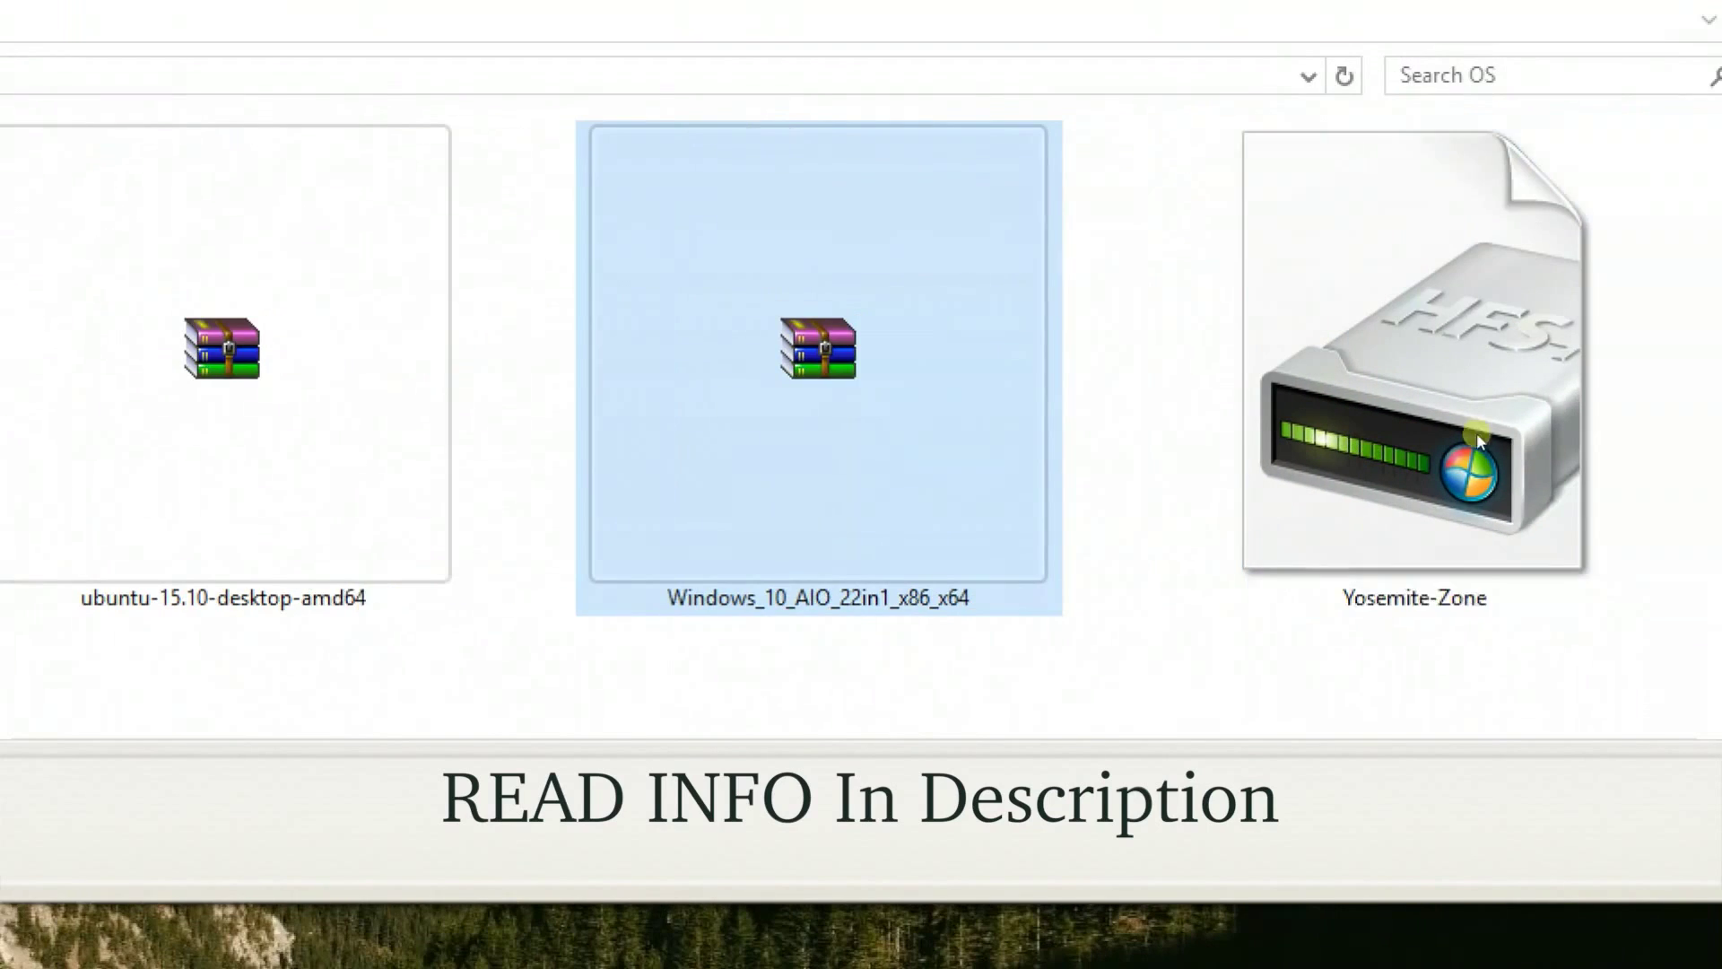
click(1326, 435)
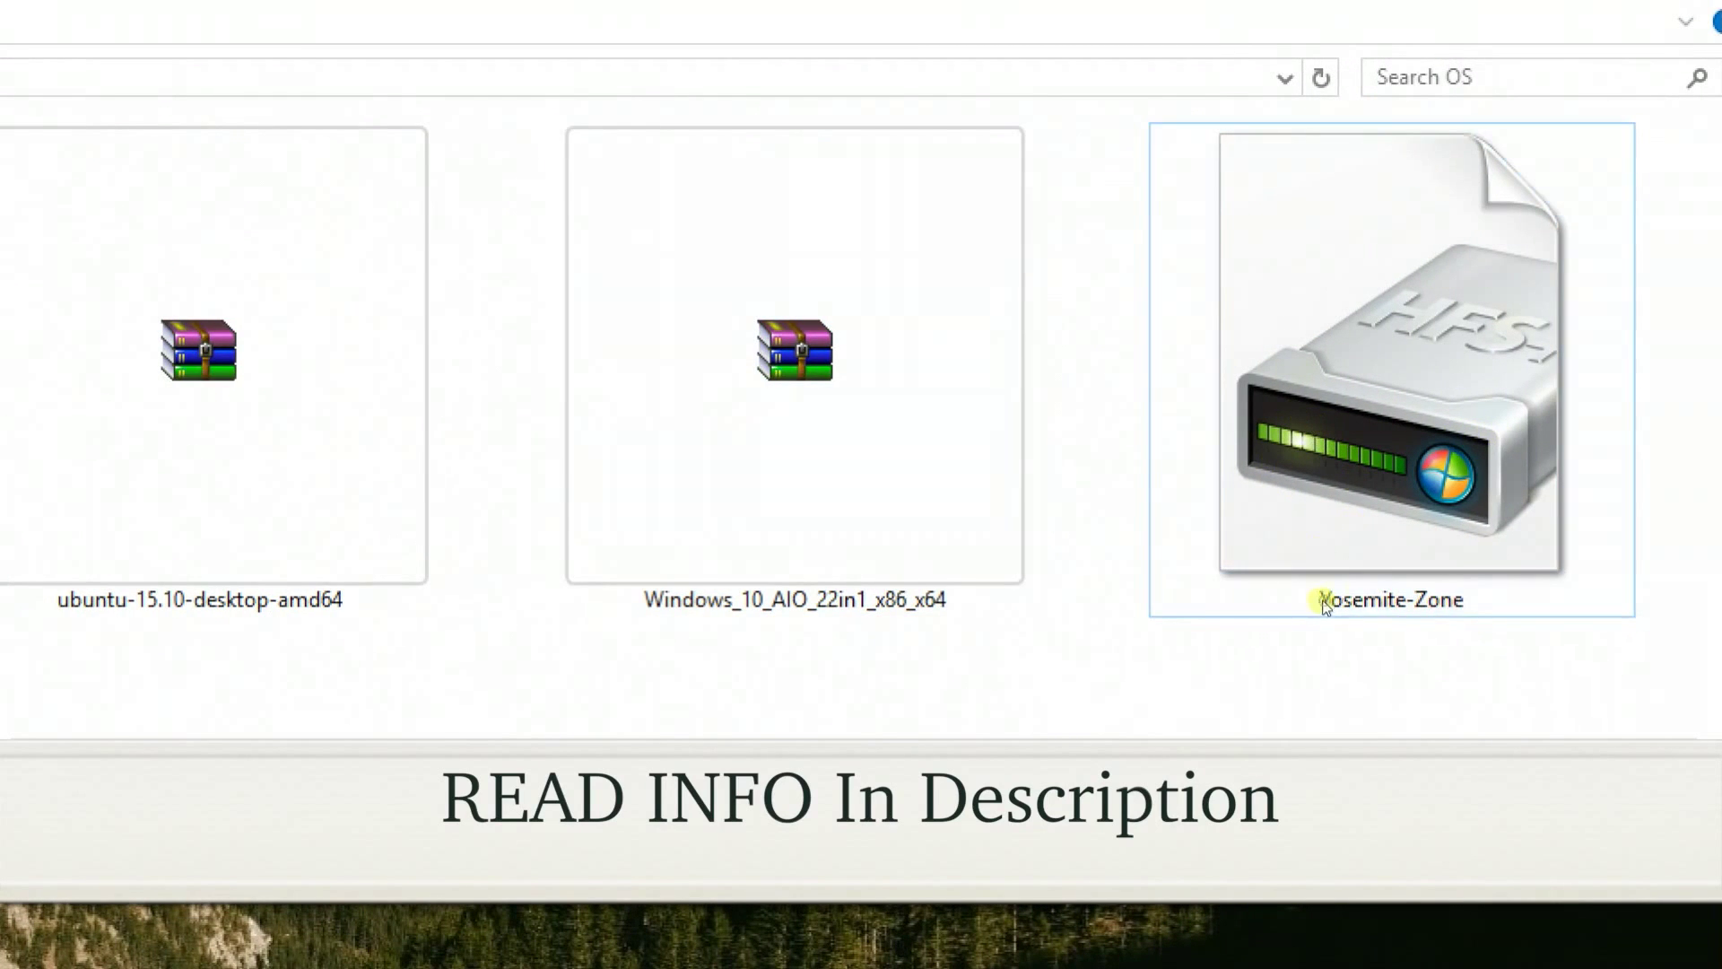
drag(1461, 730, 1252, 349)
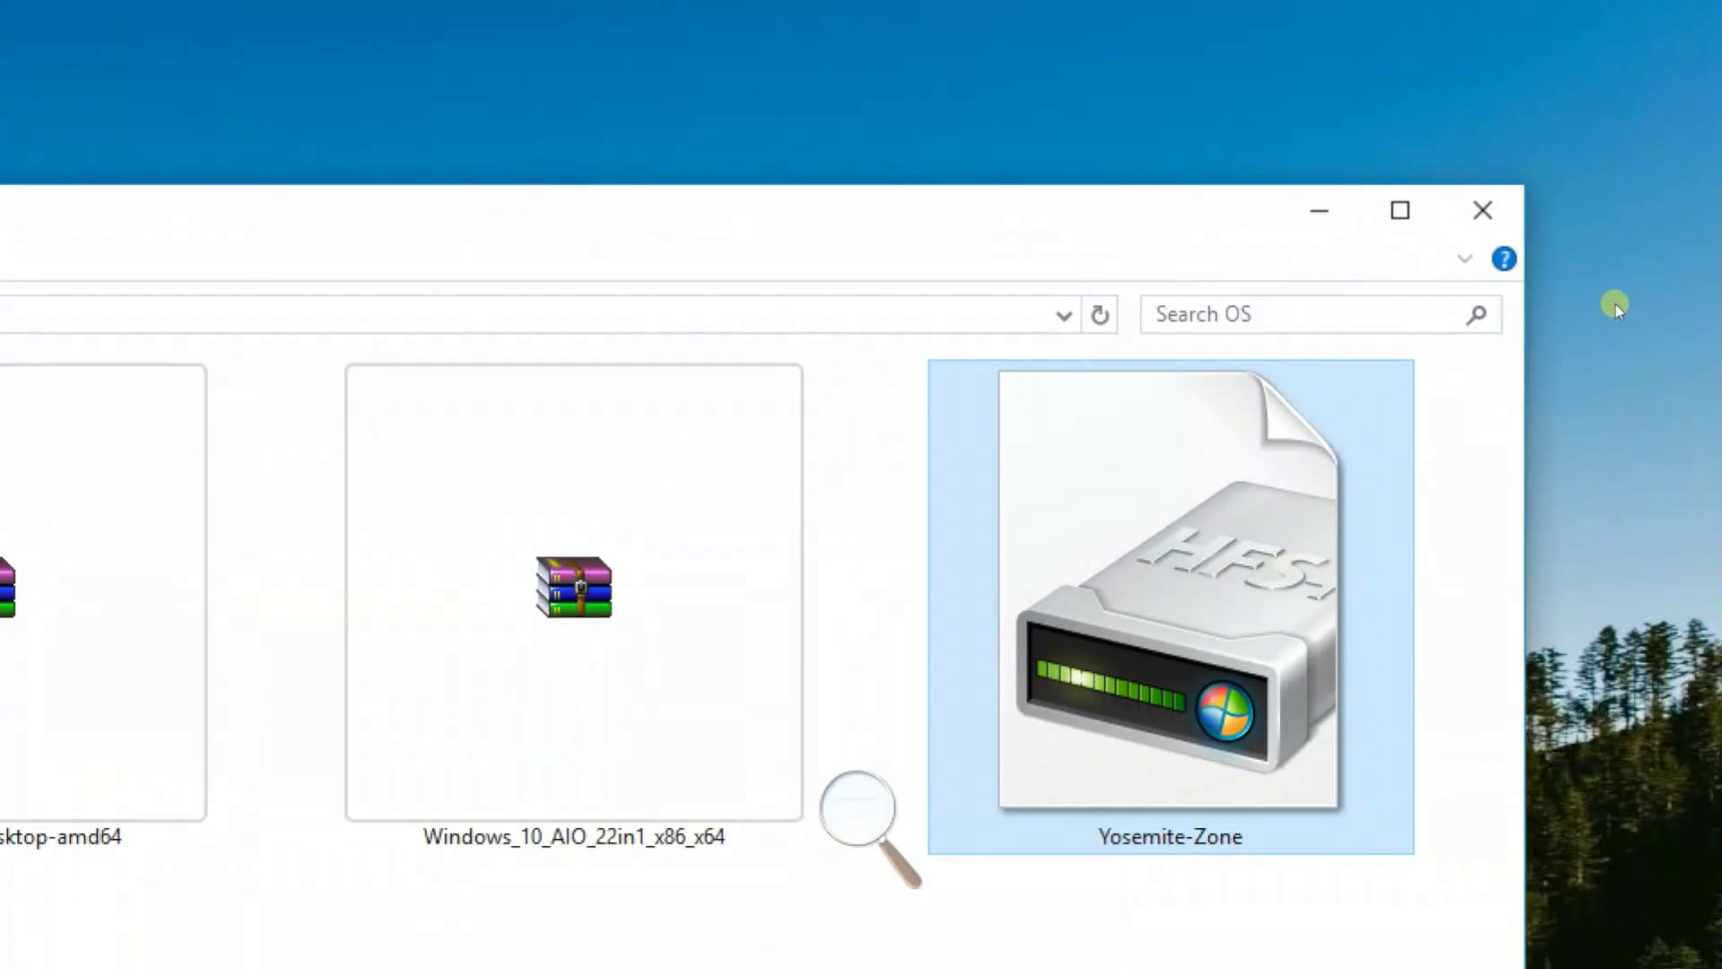
- Close the OS folder window and bring up launch options for the rufus-2.6 icon
click(1481, 210)
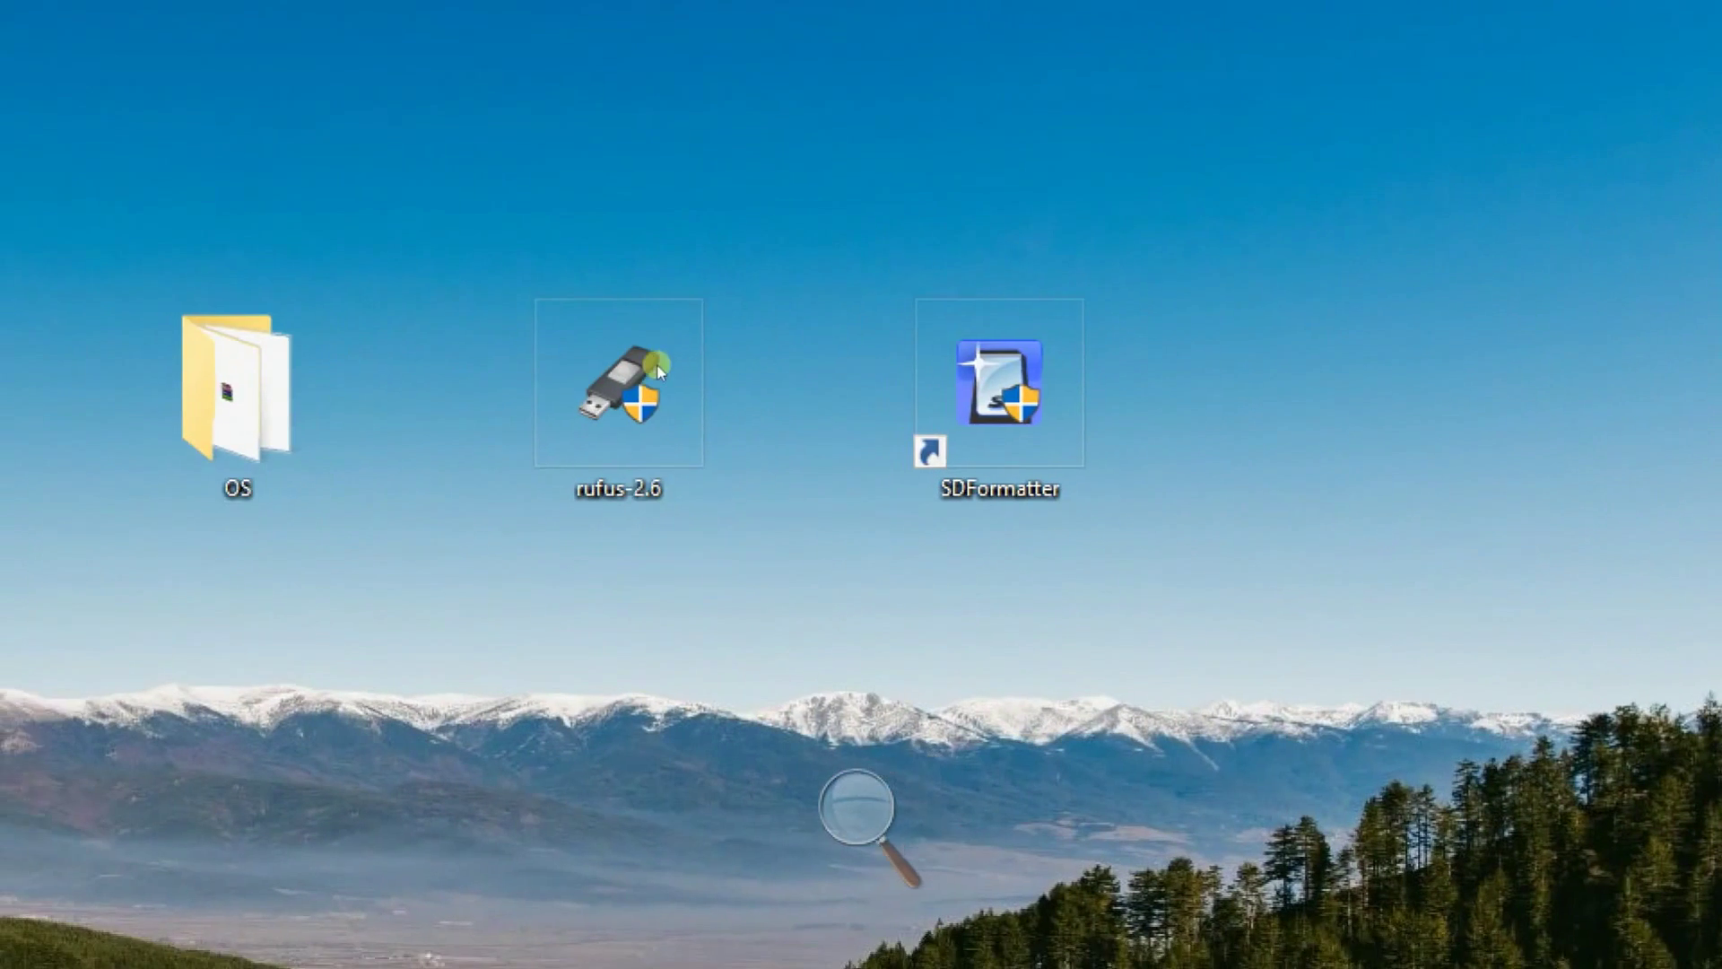
right_click(657, 363)
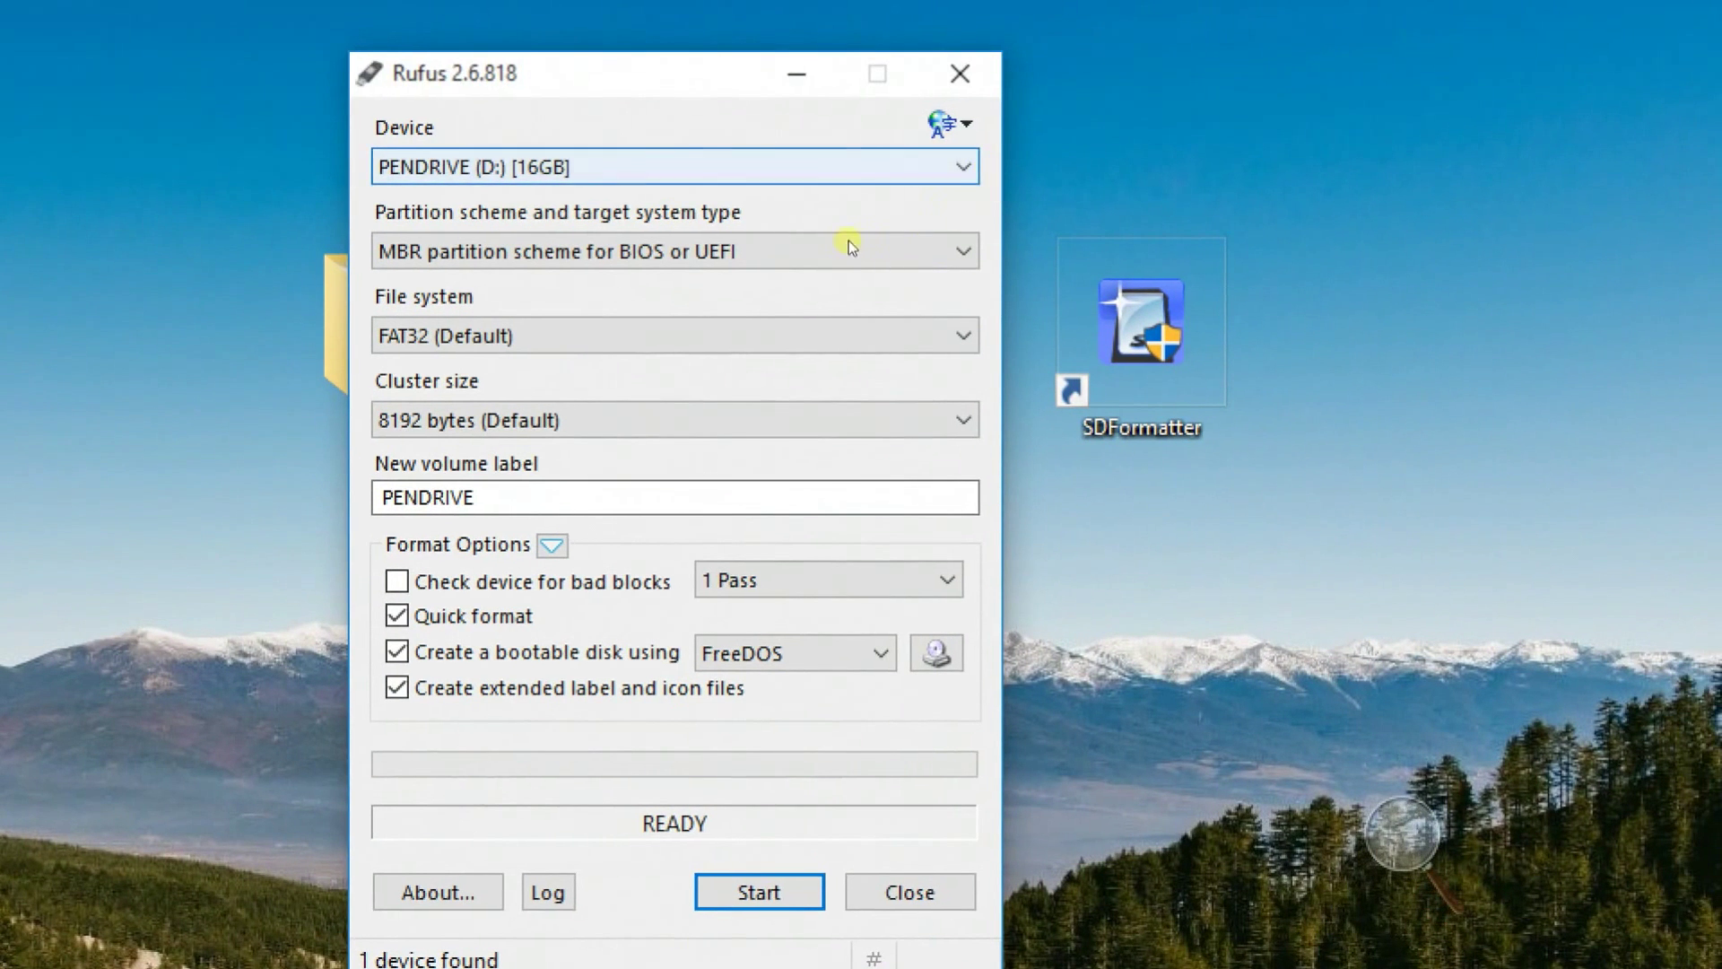
key(alt+Down)
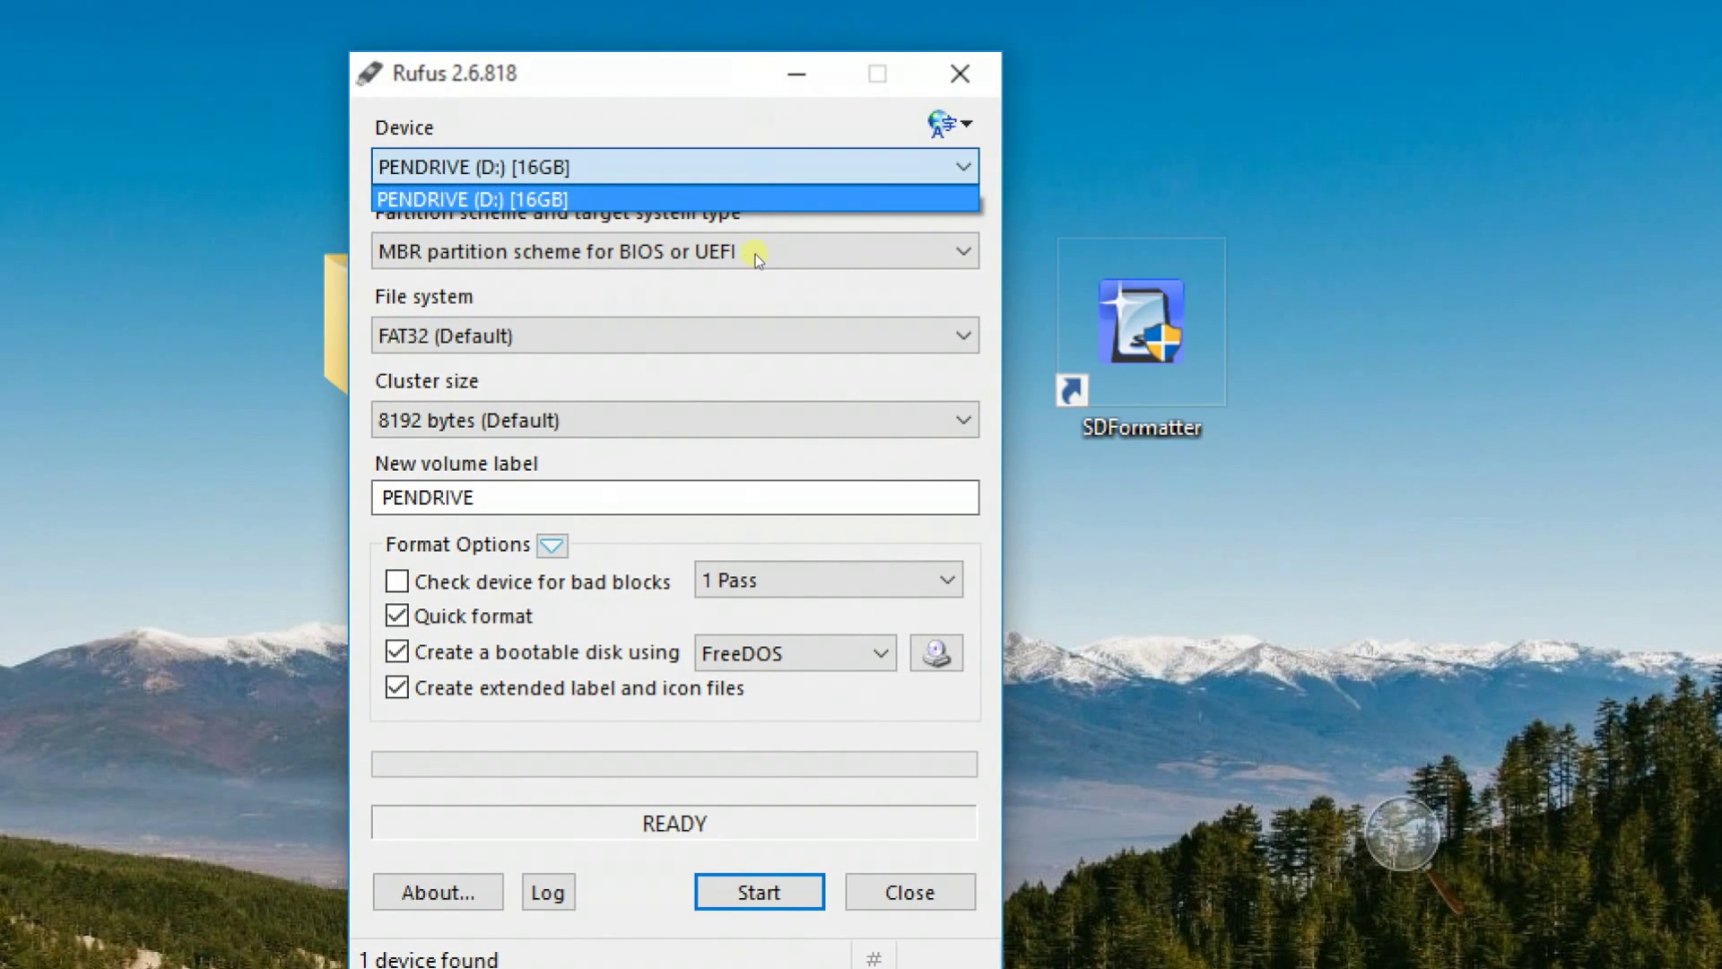
click(755, 254)
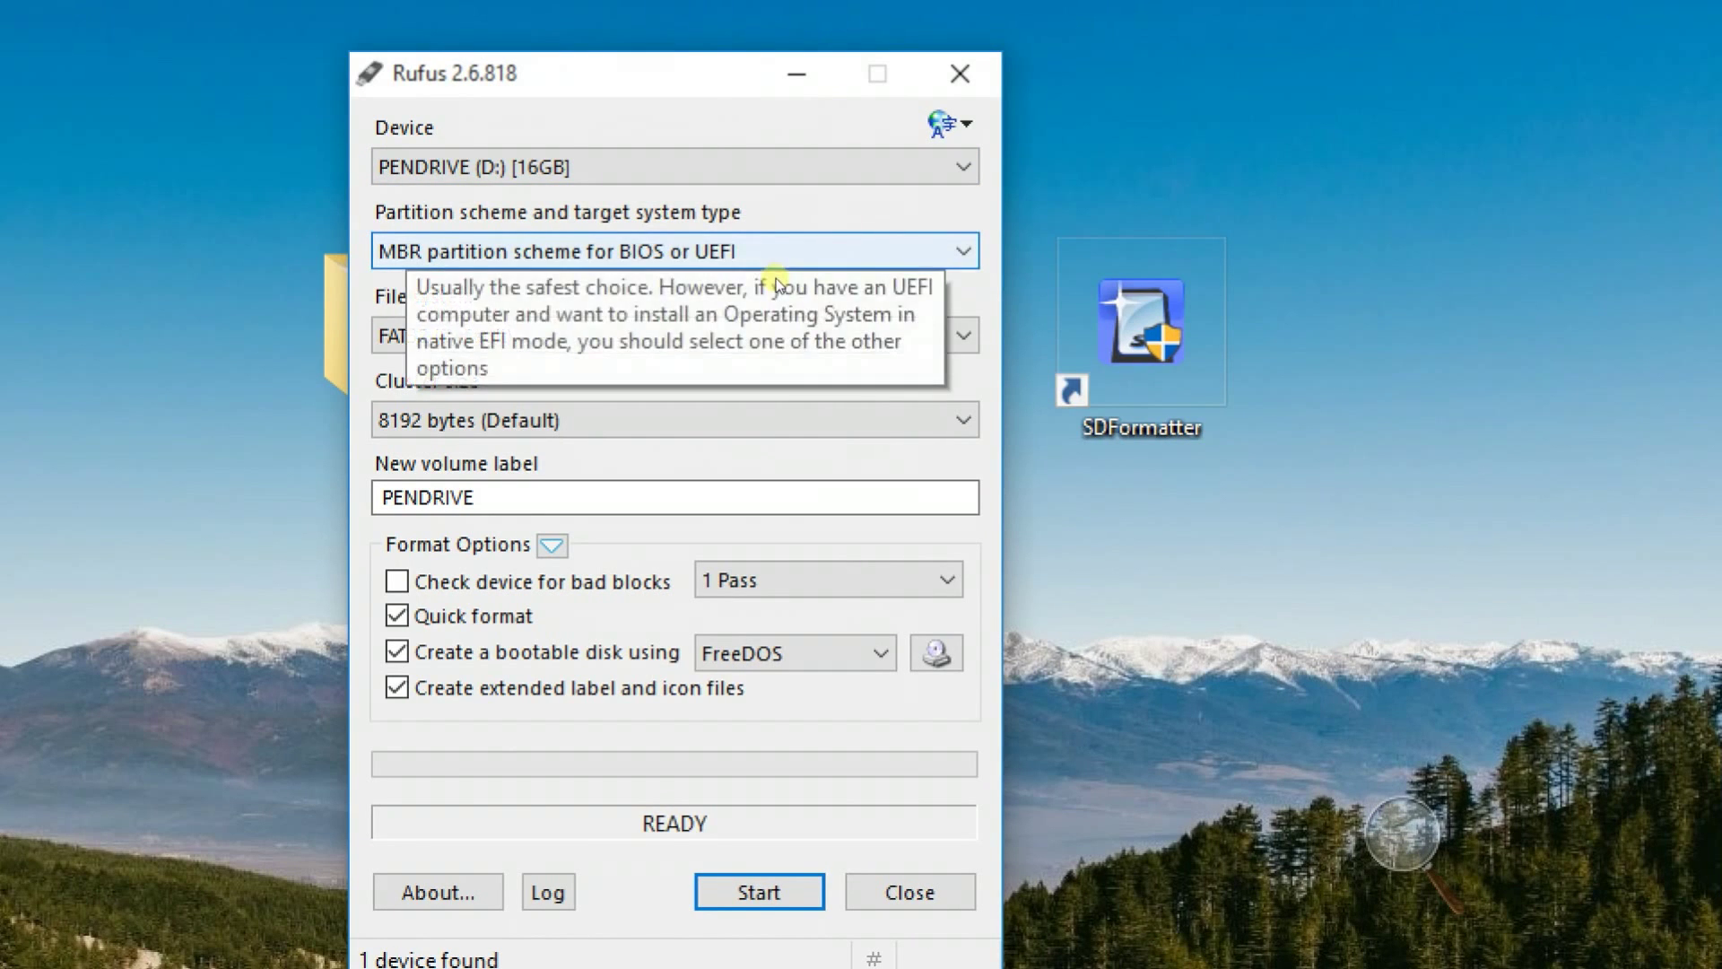
click(775, 269)
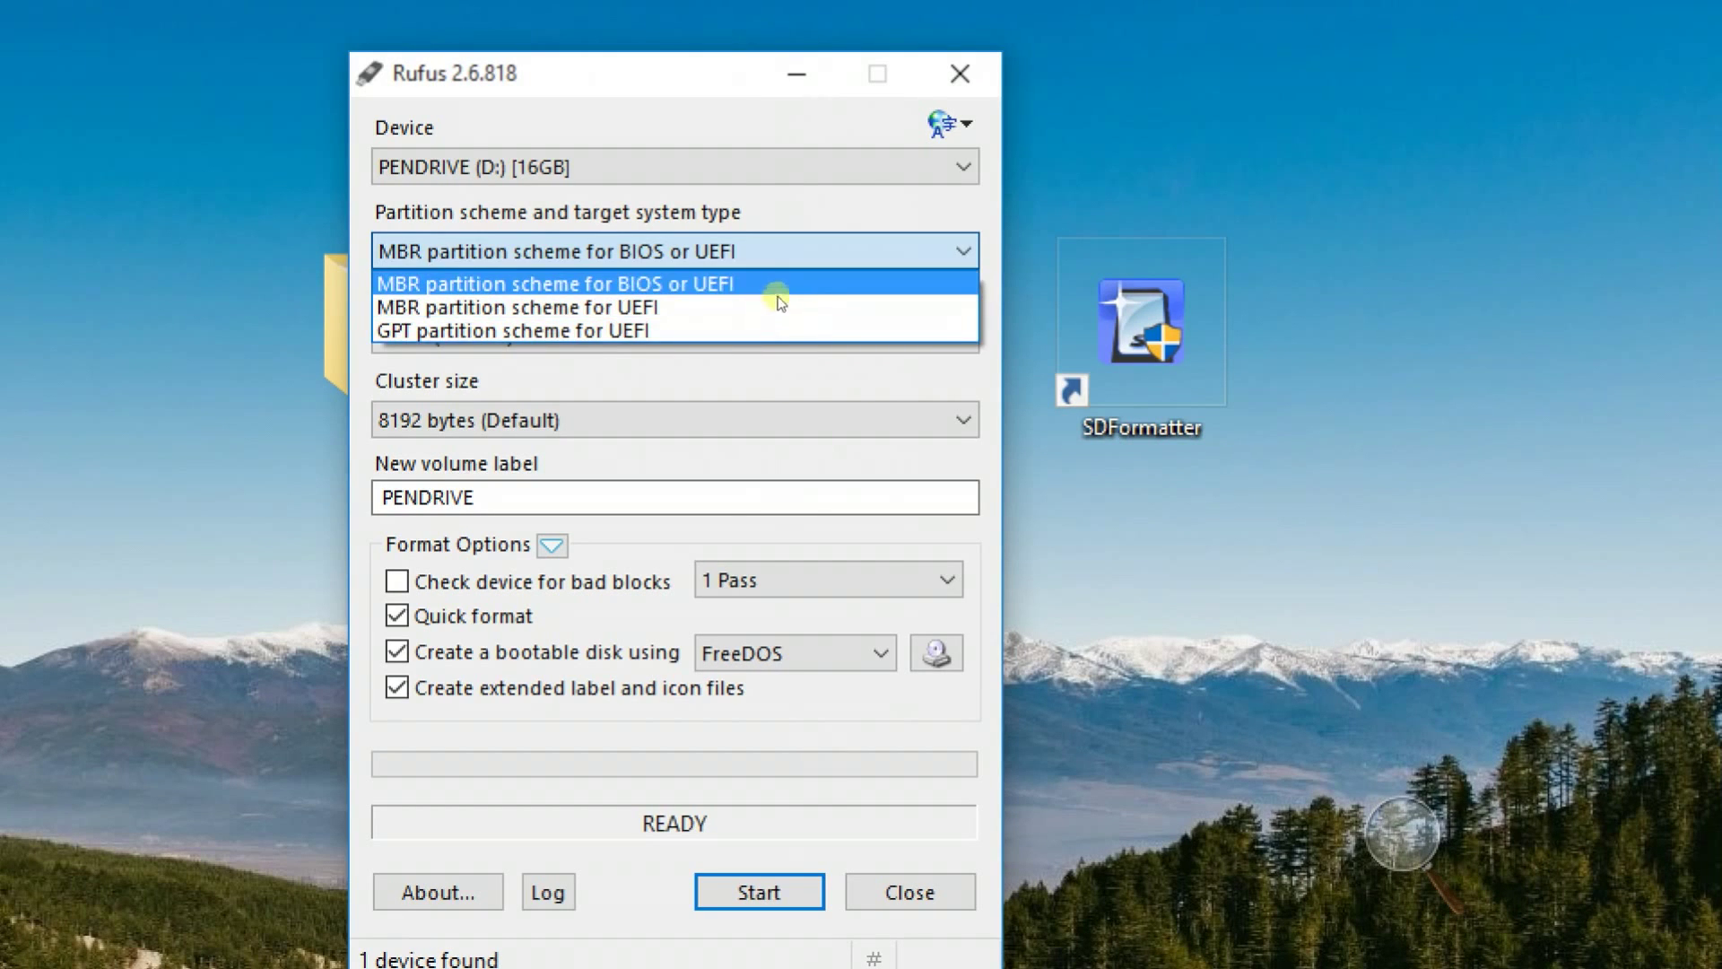
click(824, 280)
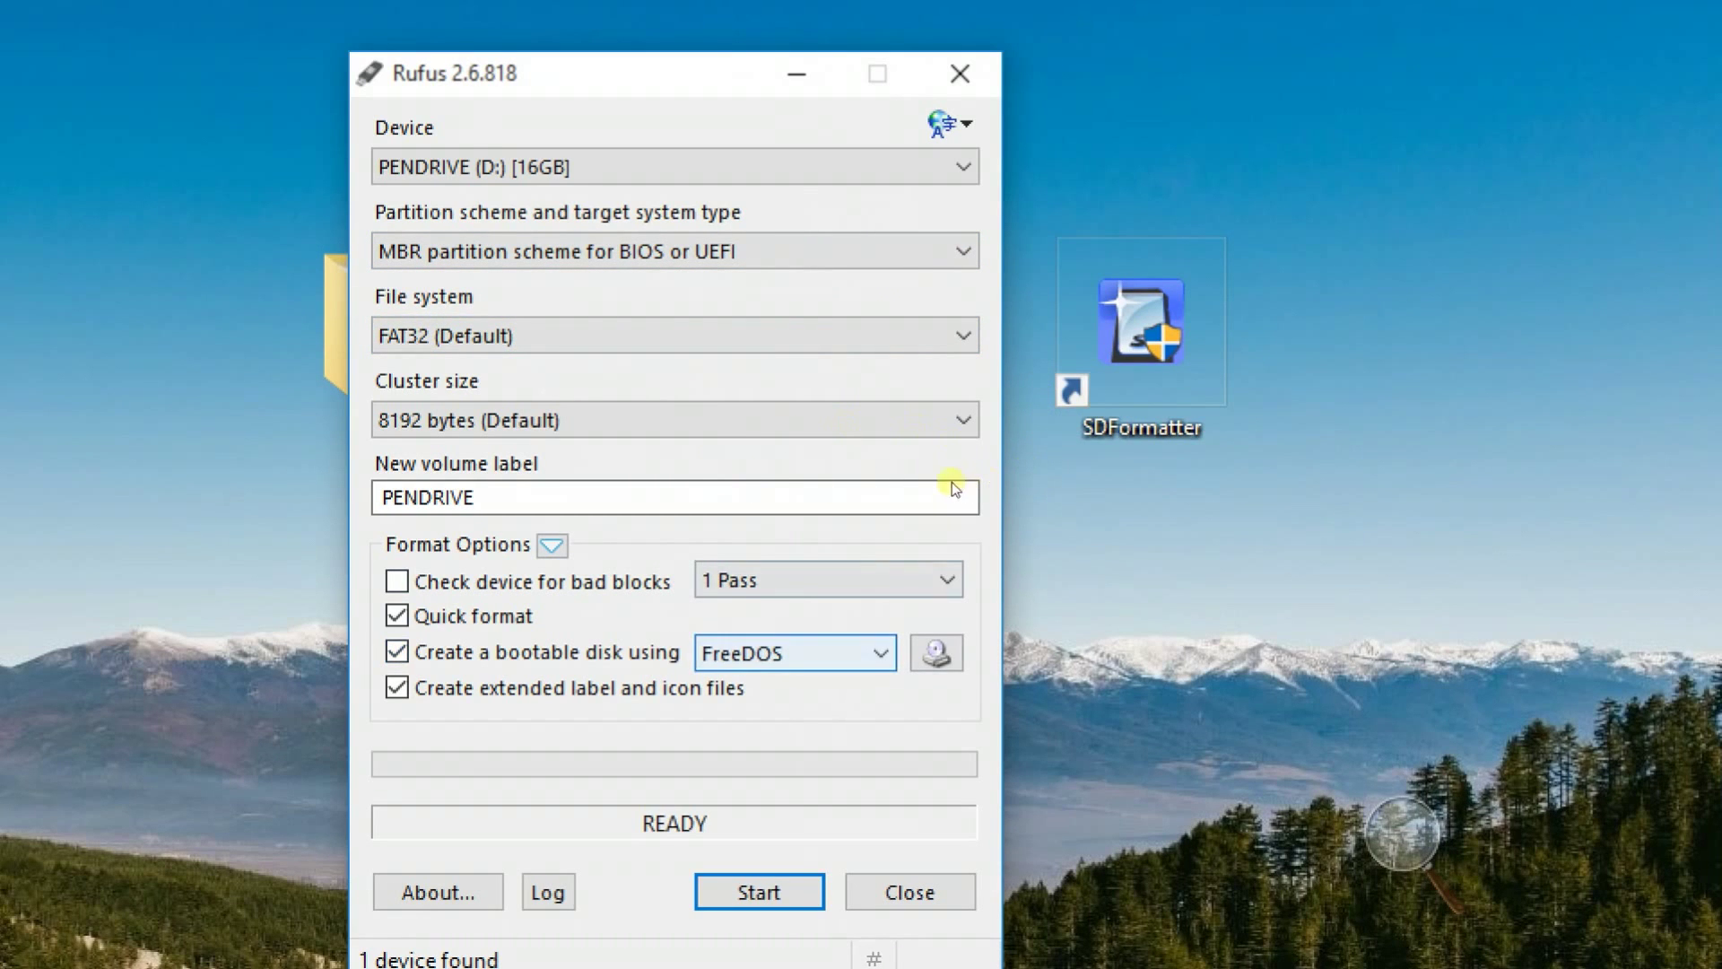
- Set the bootable source to ISO Image and bring up the file picker for the image
key(alt+Down)
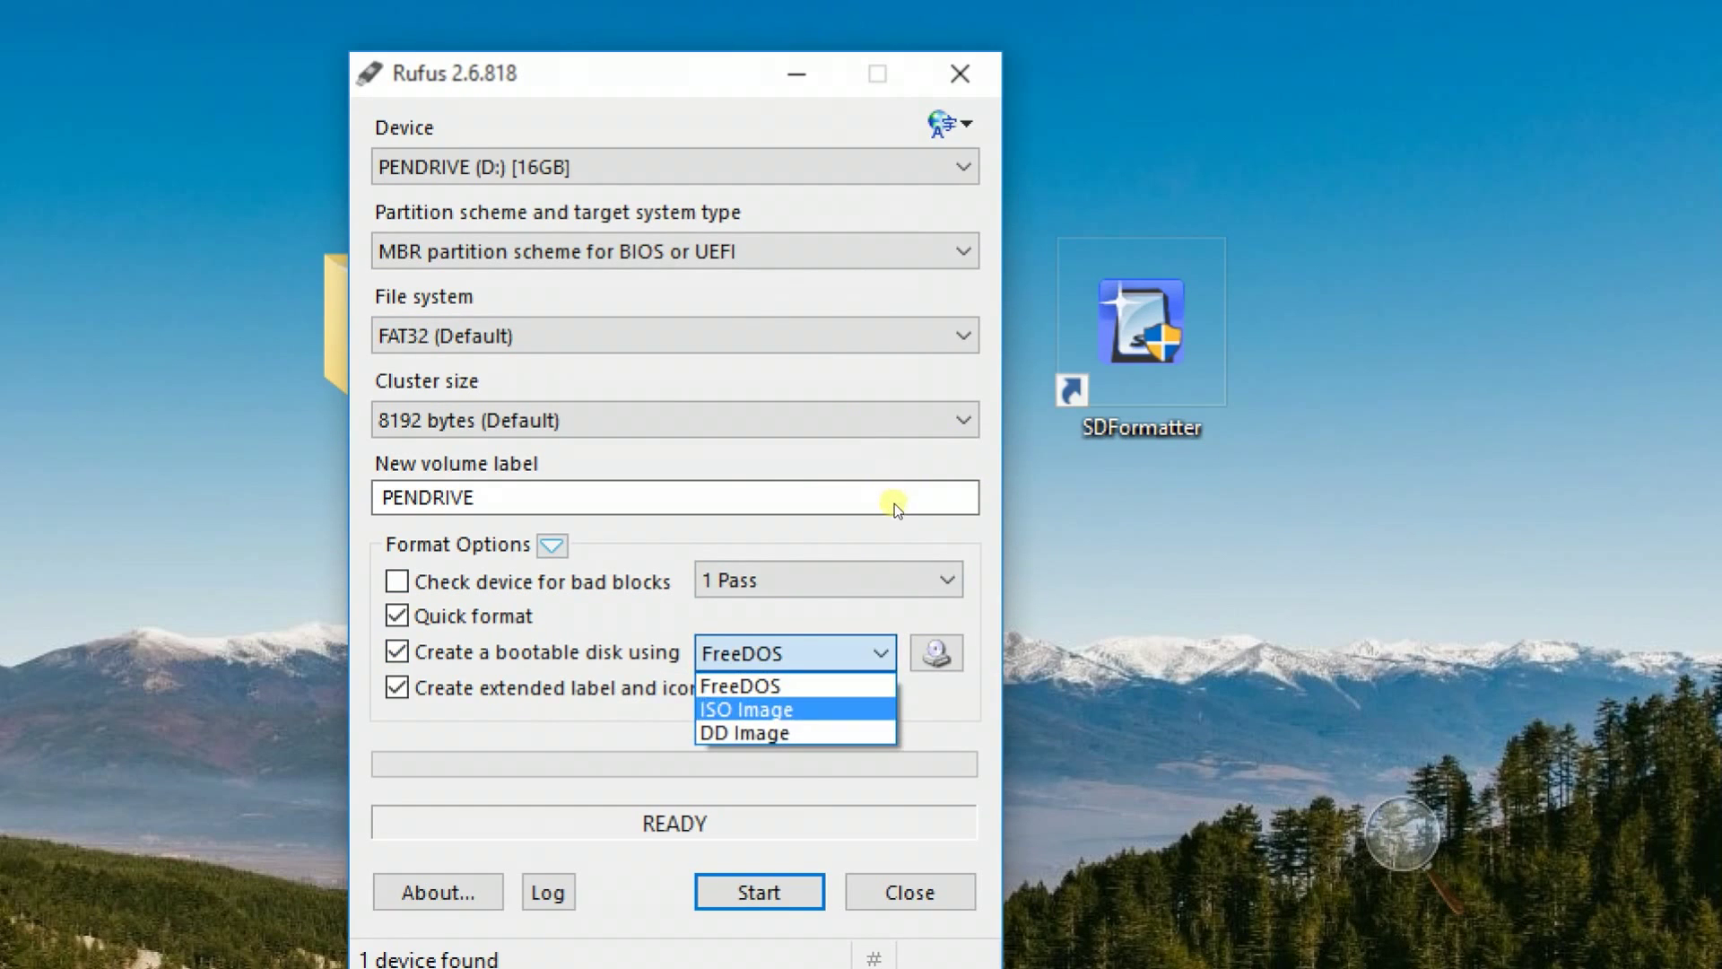
key(Return)
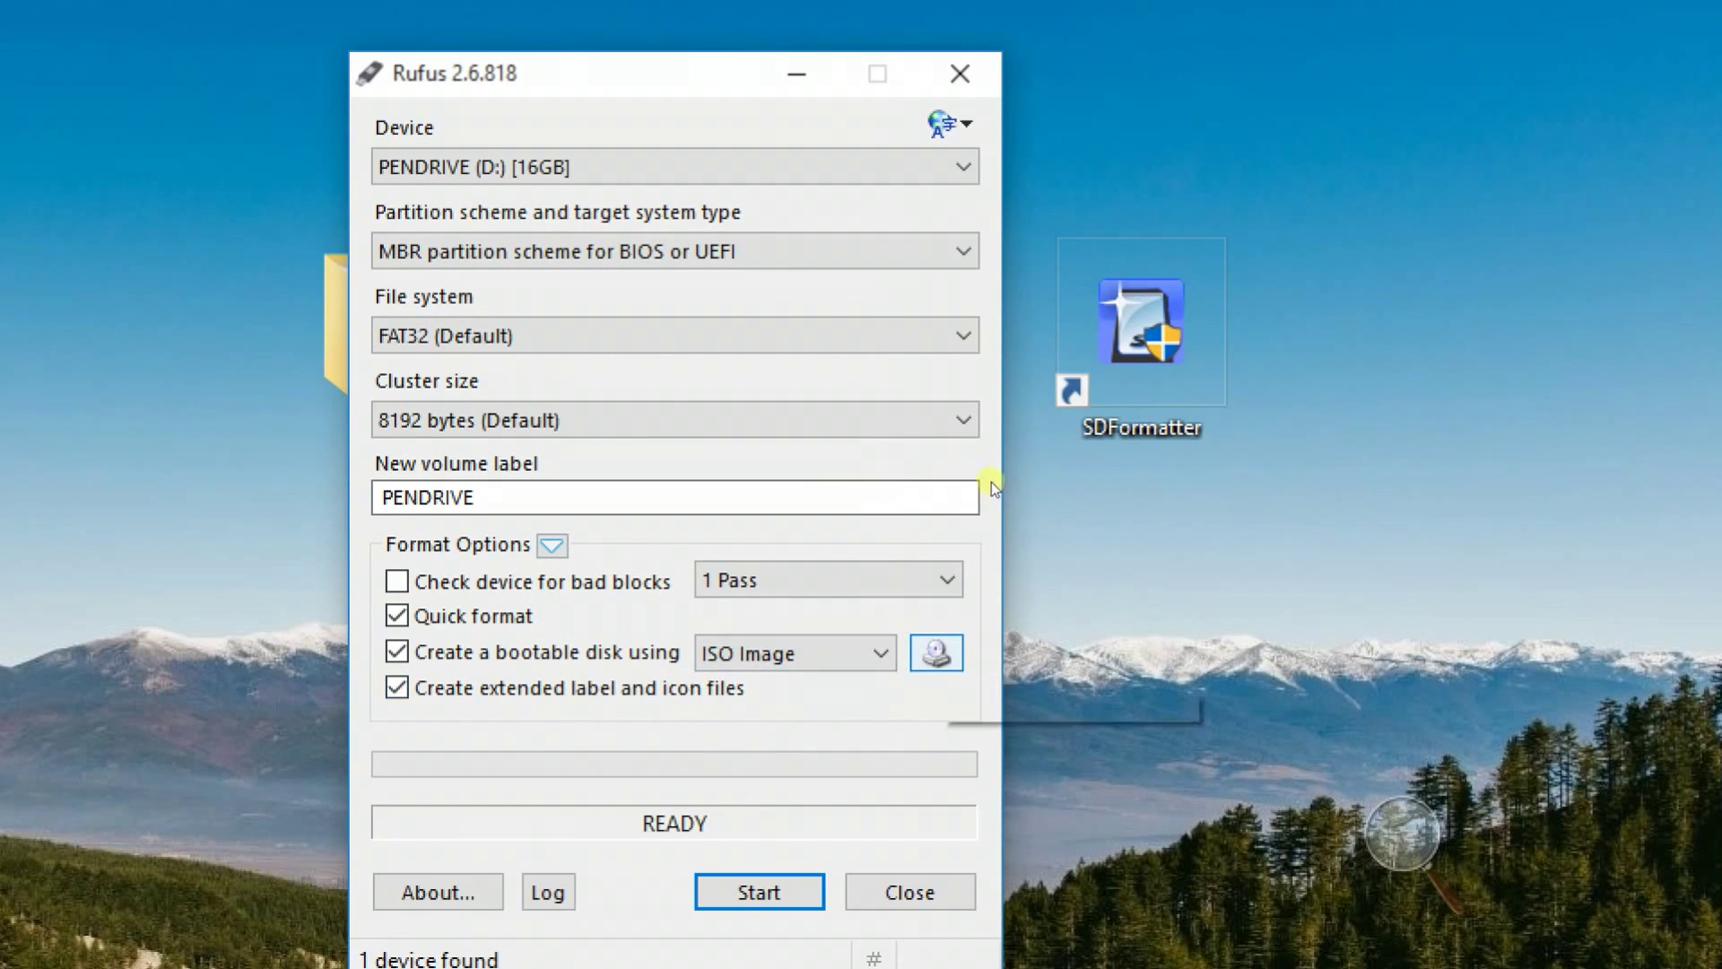
key(Return)
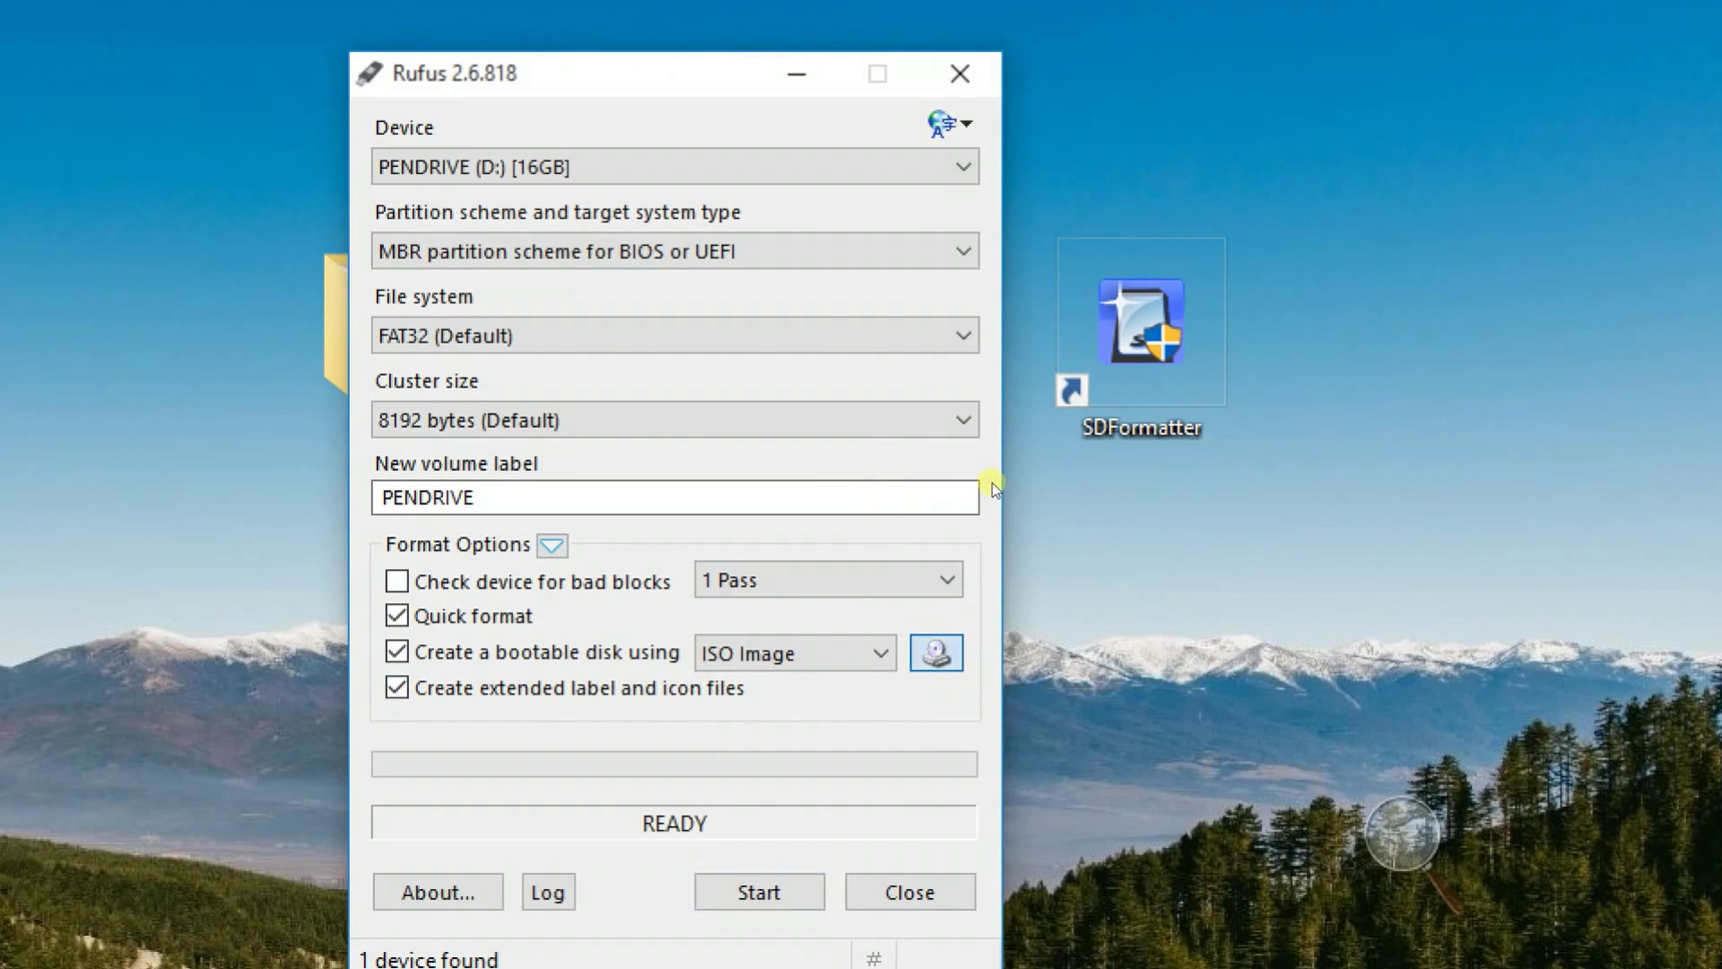
- Navigate to Desktop > OS and switch the file-type filter to All files (*.*)
key(Up)
key(Up)
key(Up)
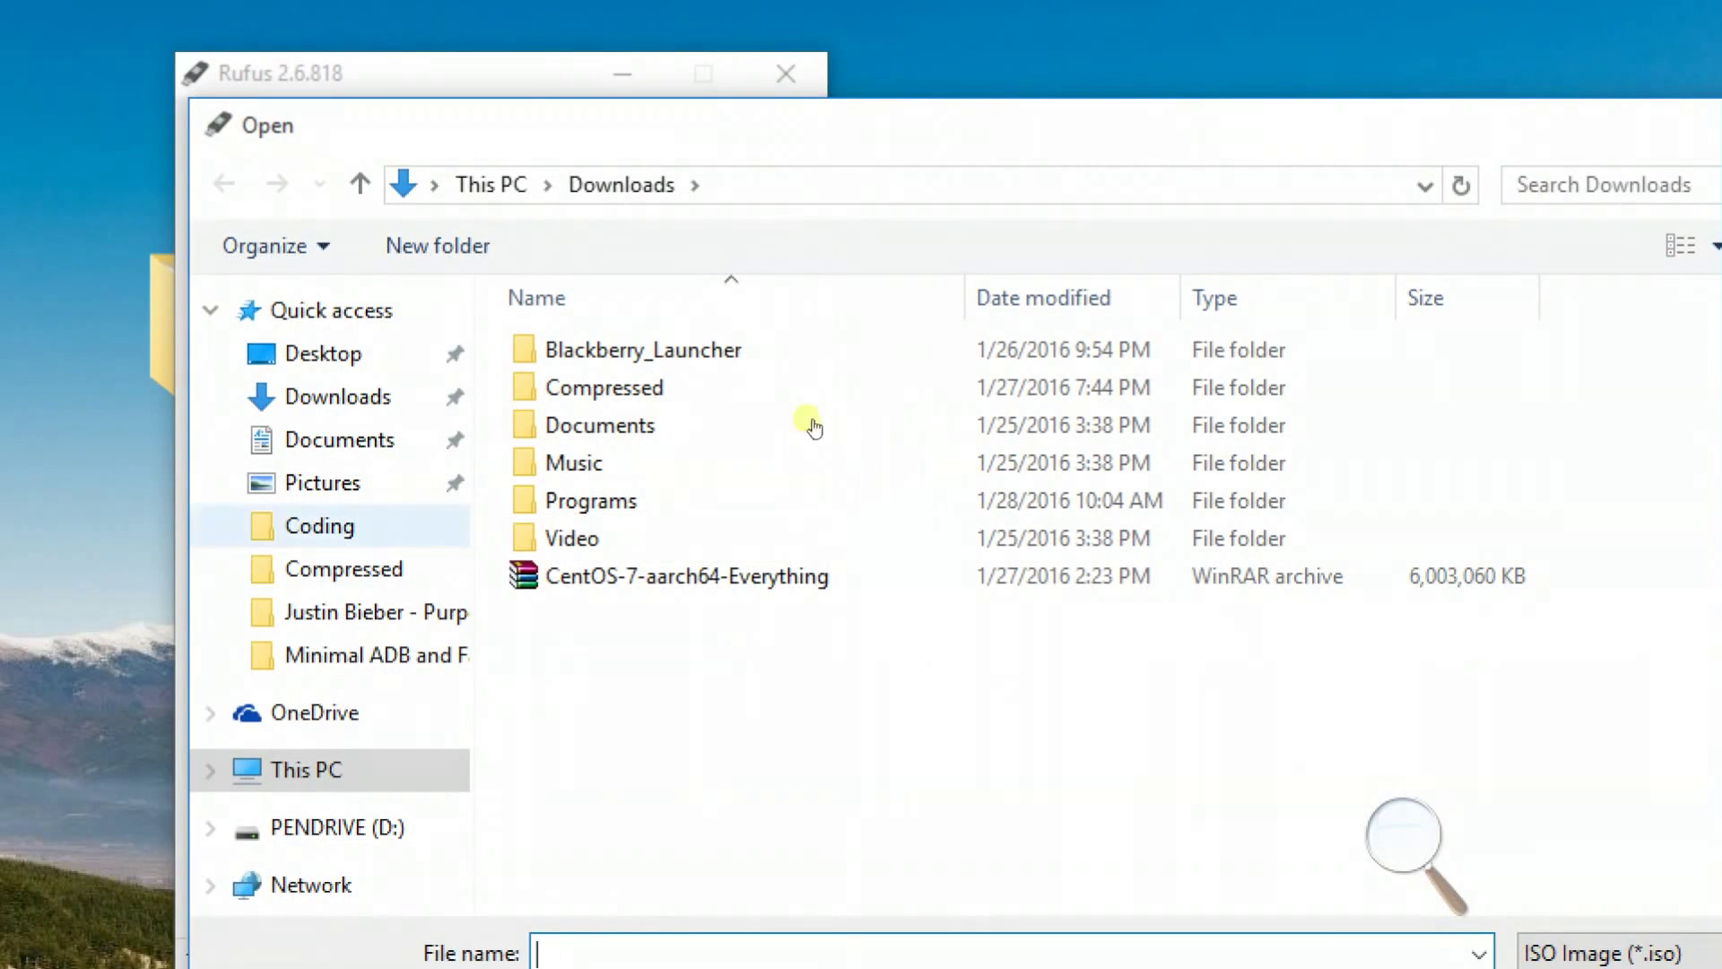
key(Up)
key(Up)
key(Up)
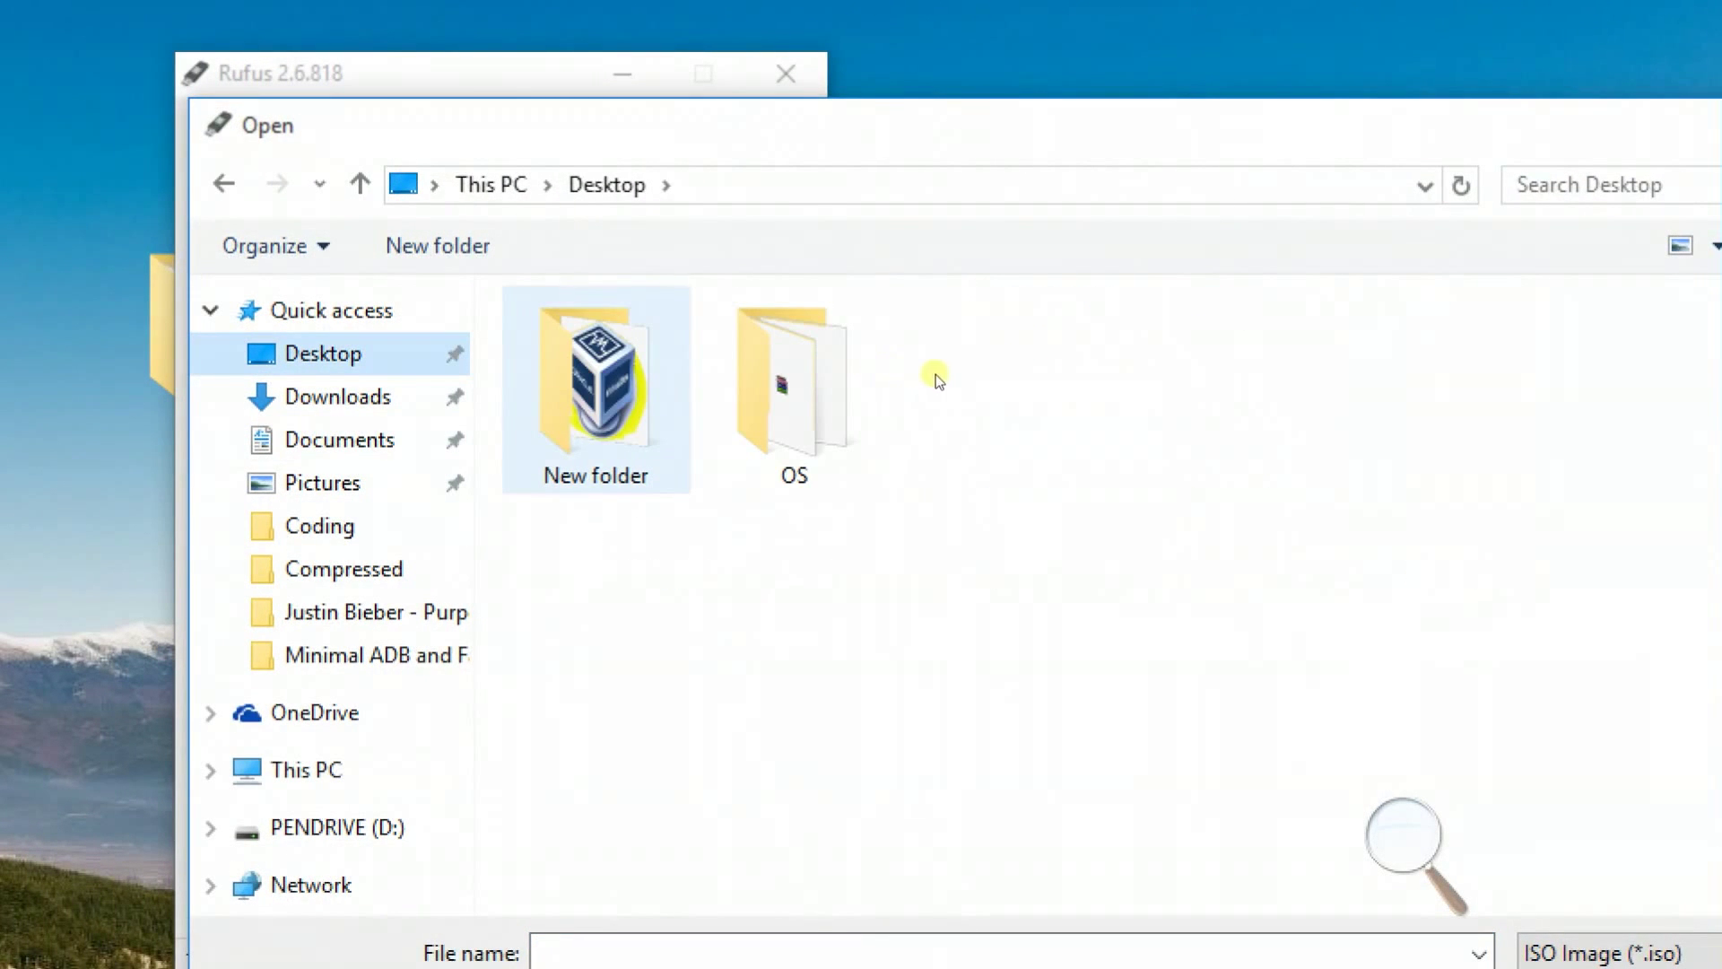
key(Right)
key(Return)
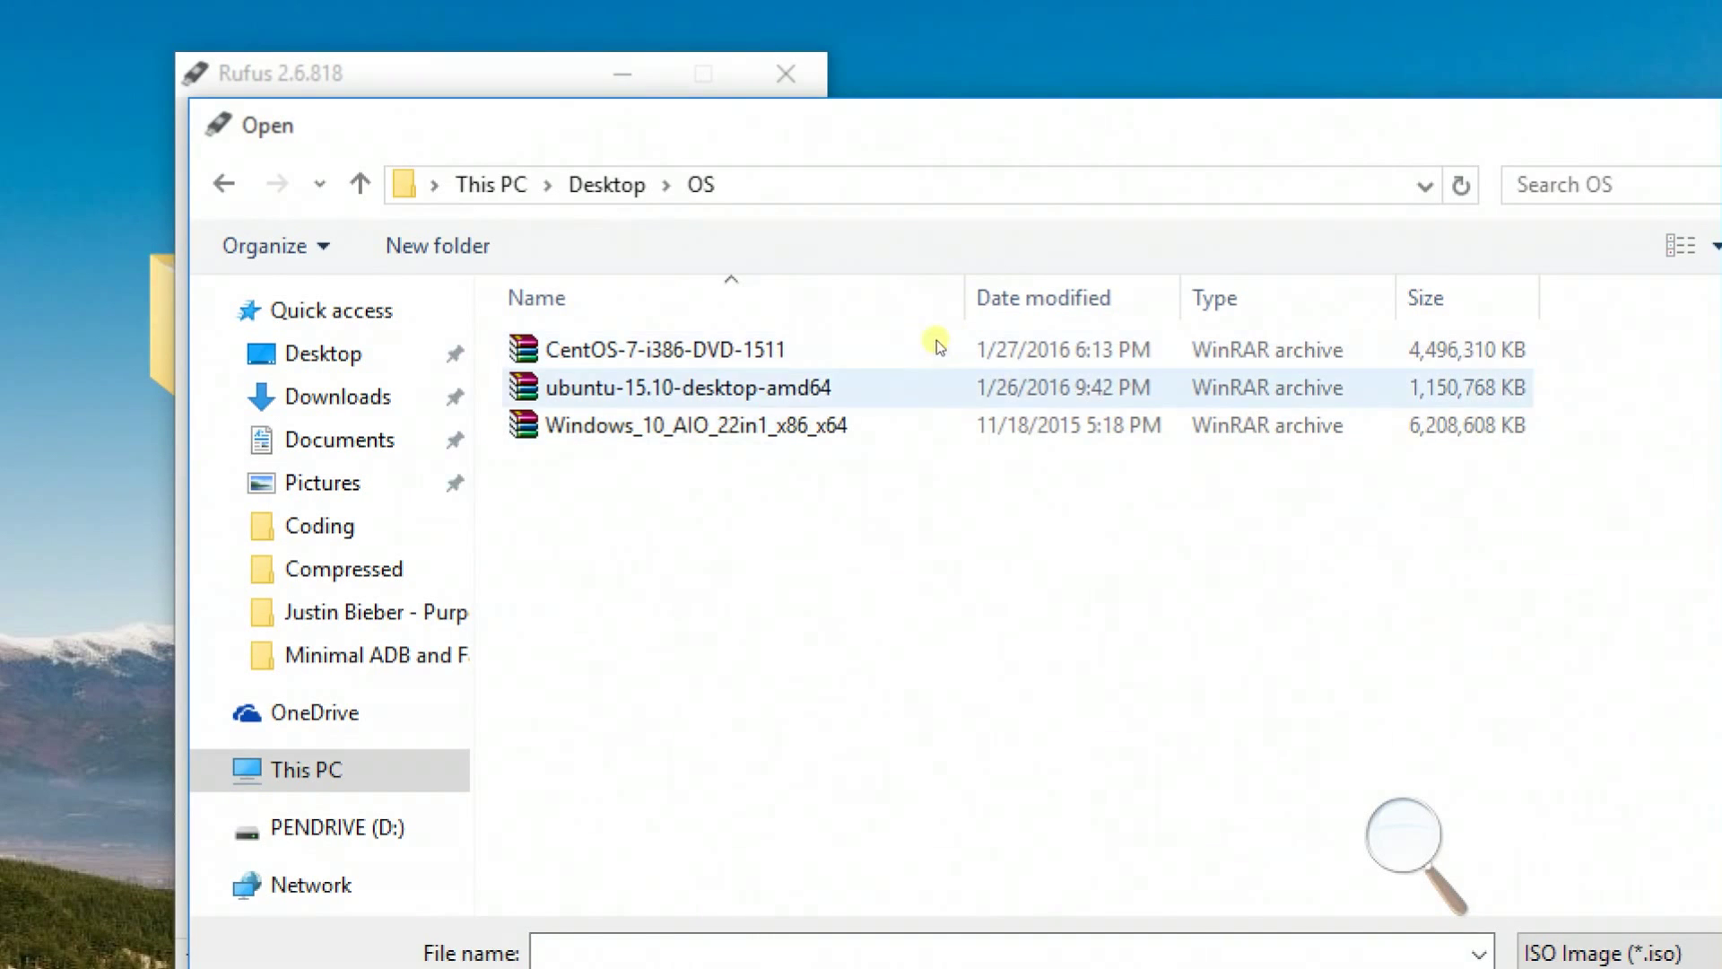
key(Tab)
key(Tab)
key(alt+Down)
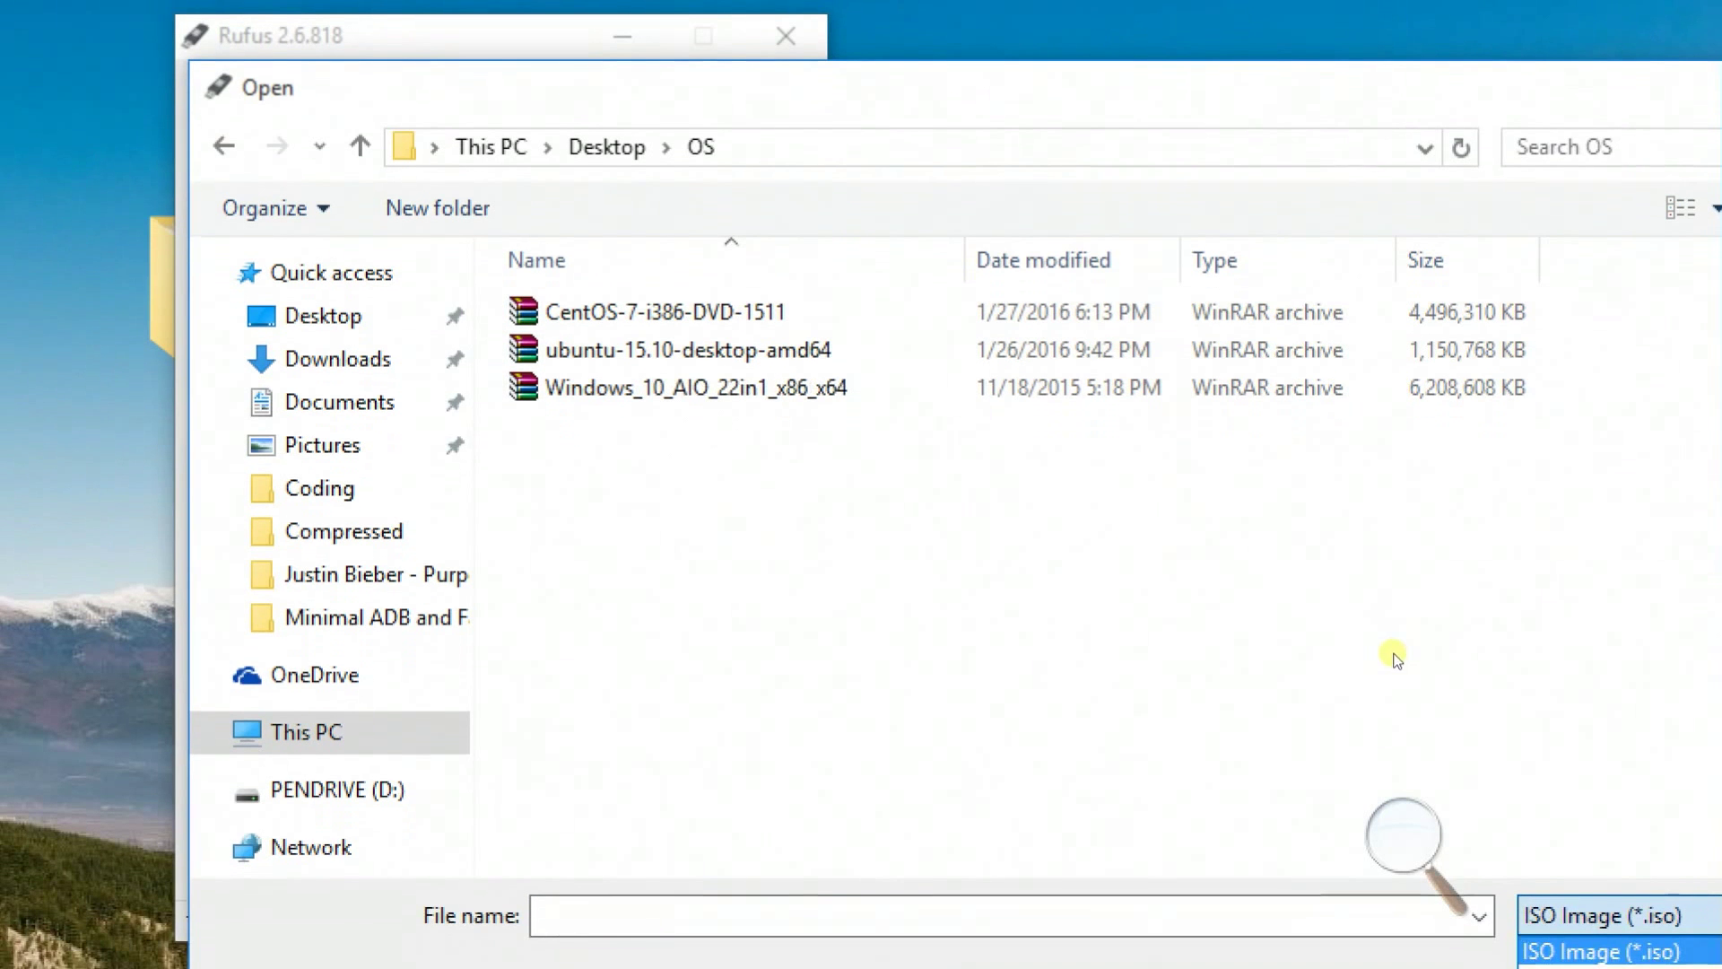
key(Down)
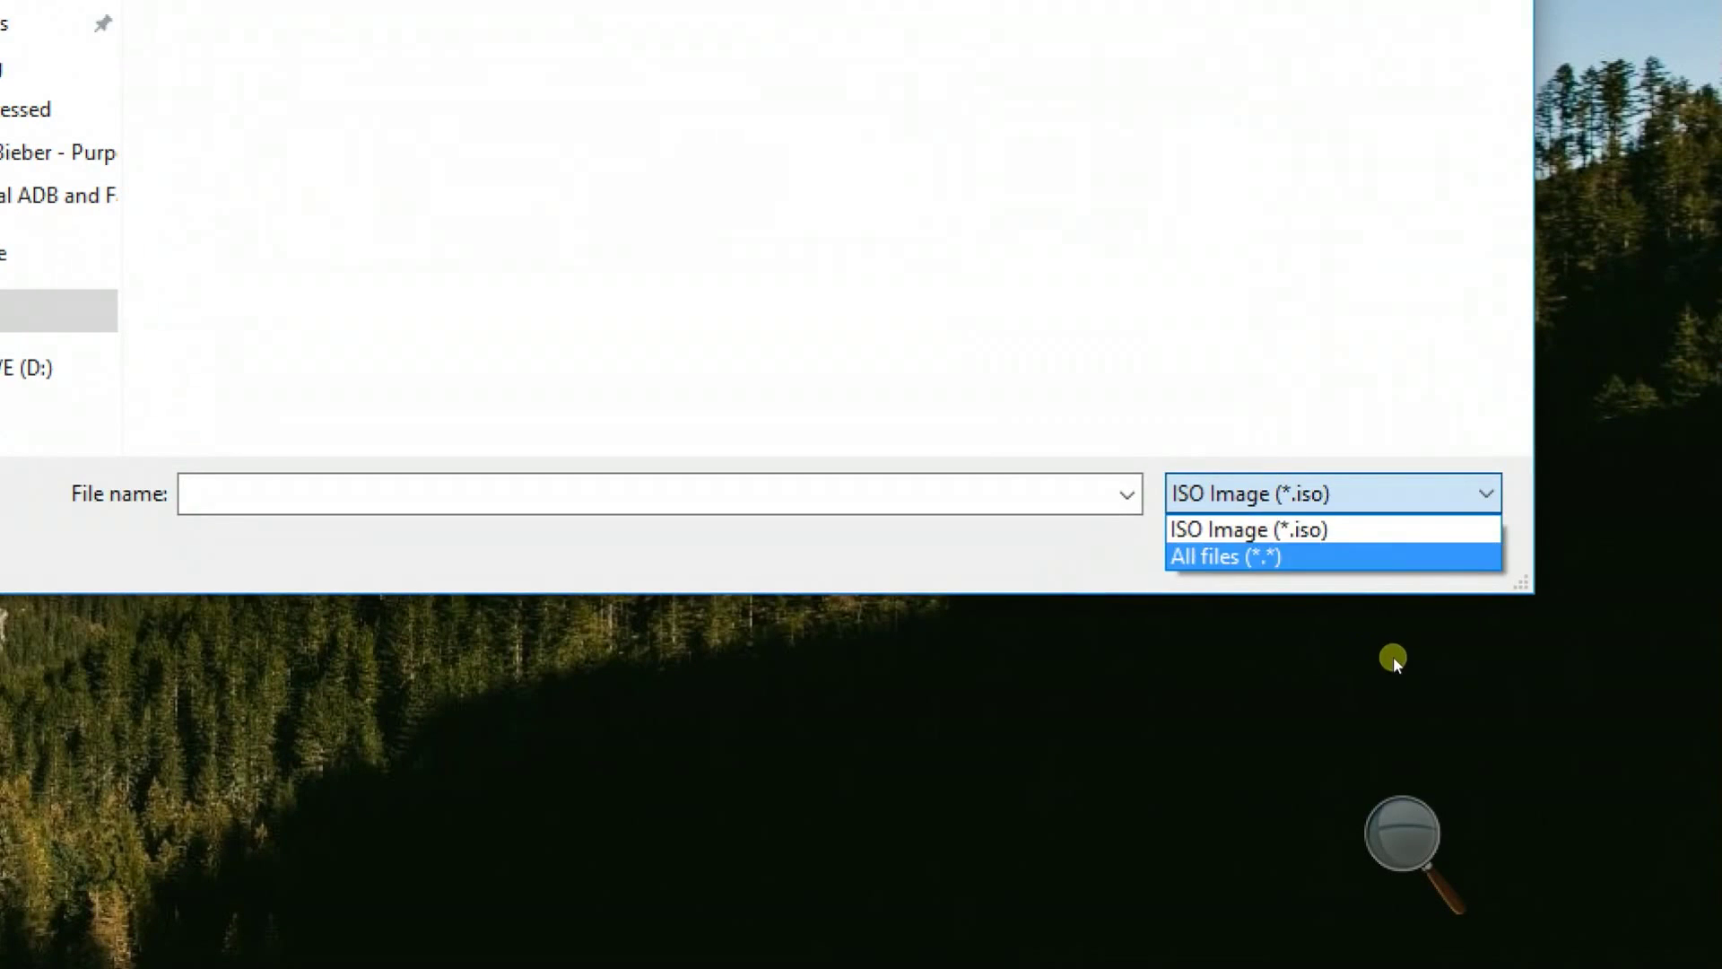
key(Return)
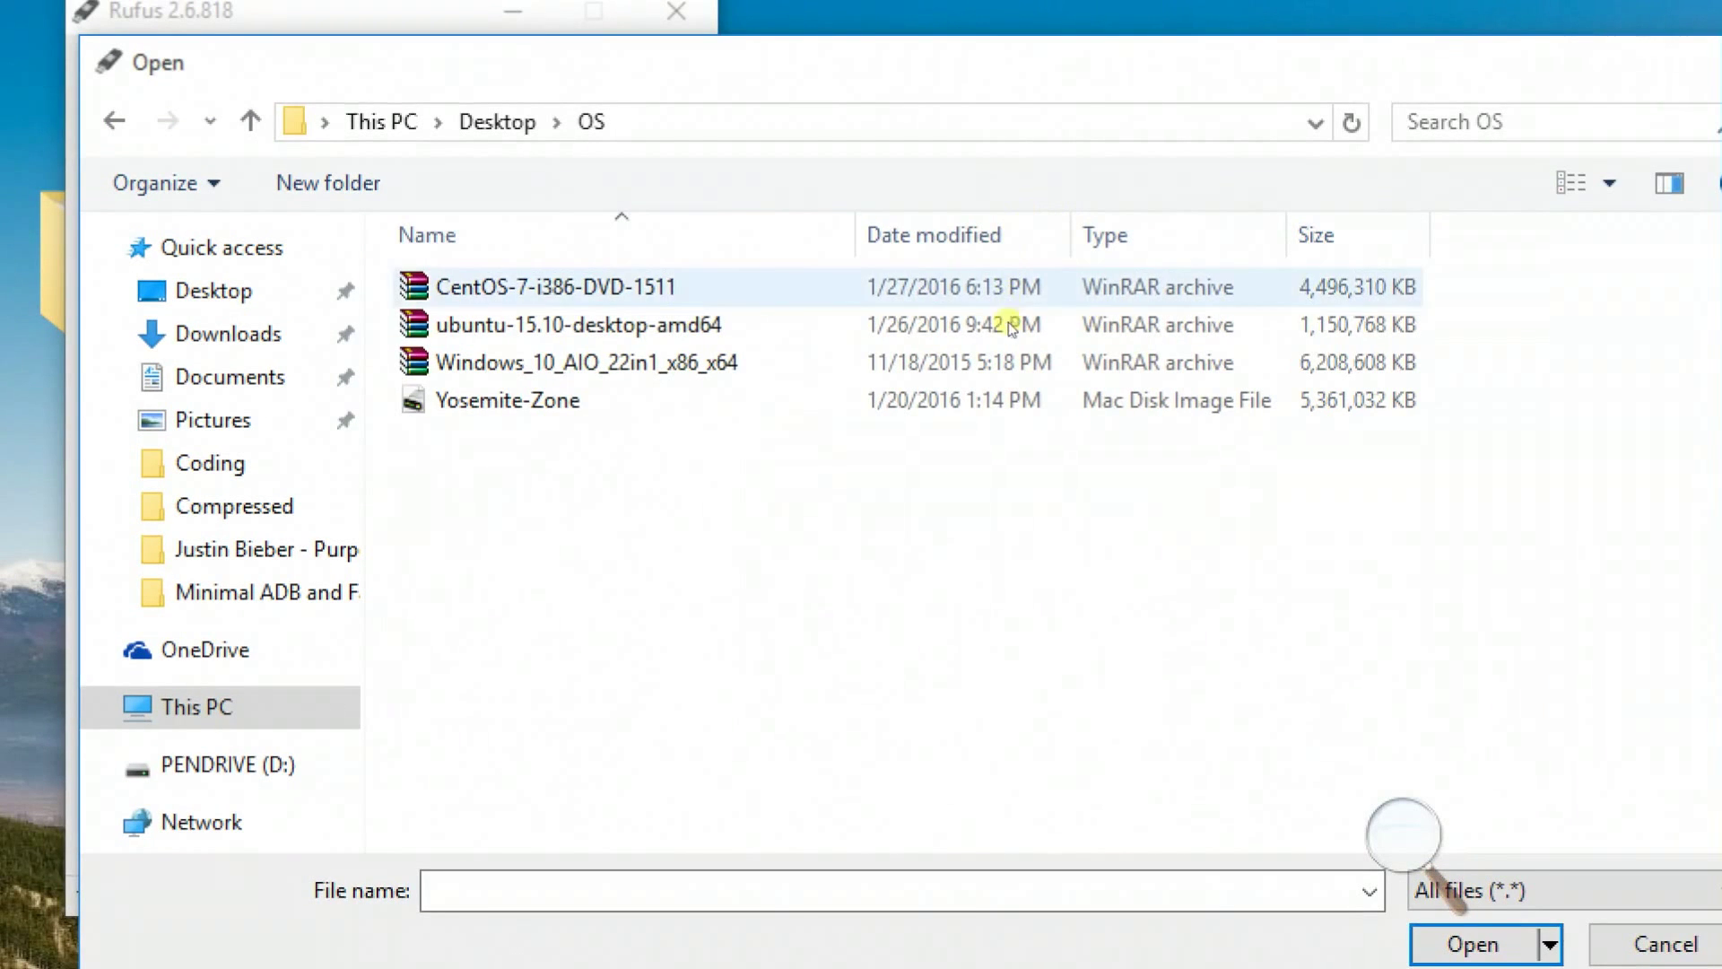
- Load Windows_10_AIO_22in1_x86_x64.iso as the boot image instead of Yosemite-Zone
click(1247, 393)
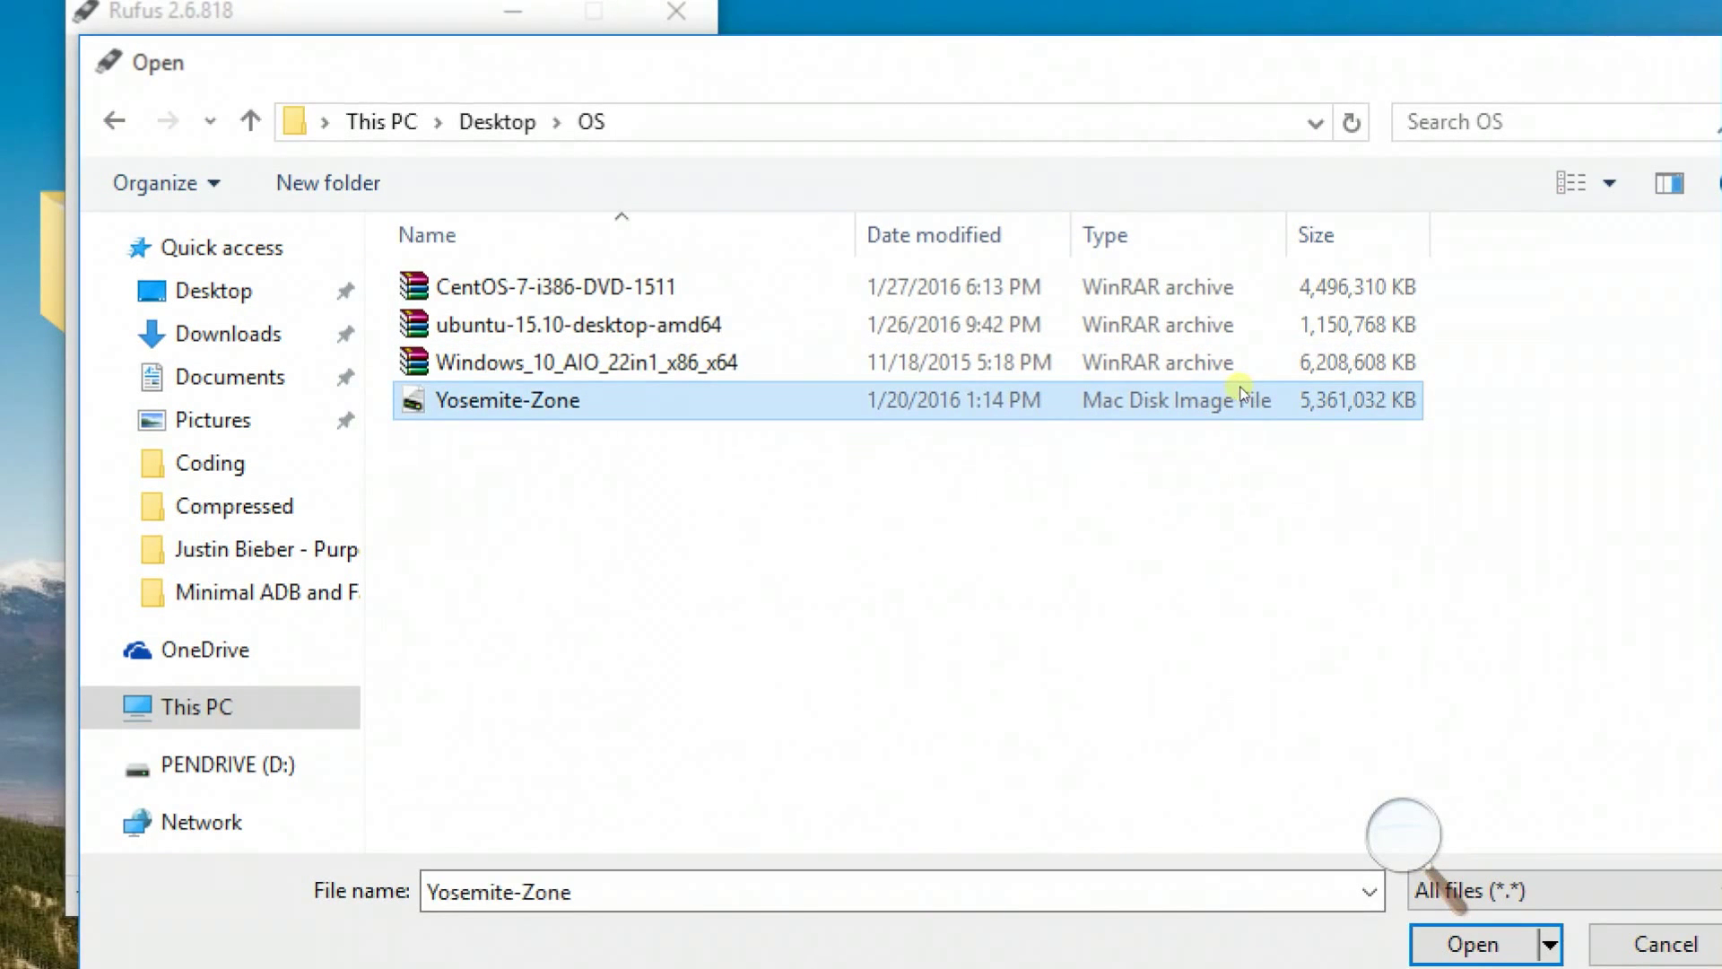
click(1011, 364)
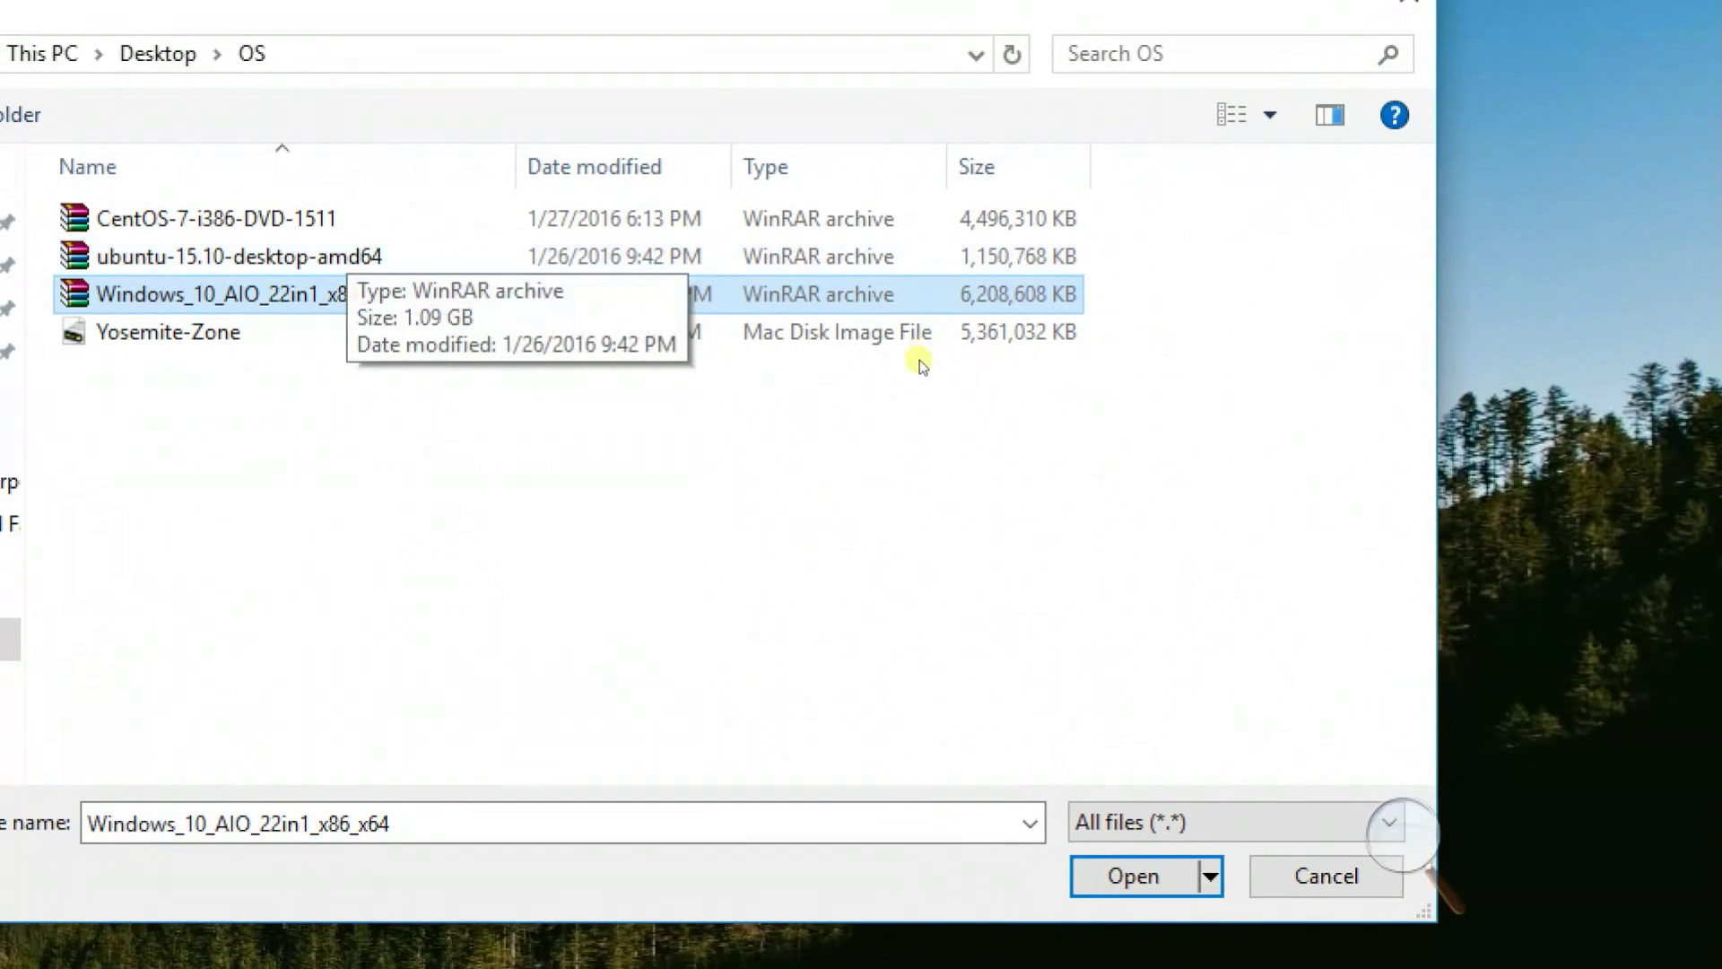
key(Return)
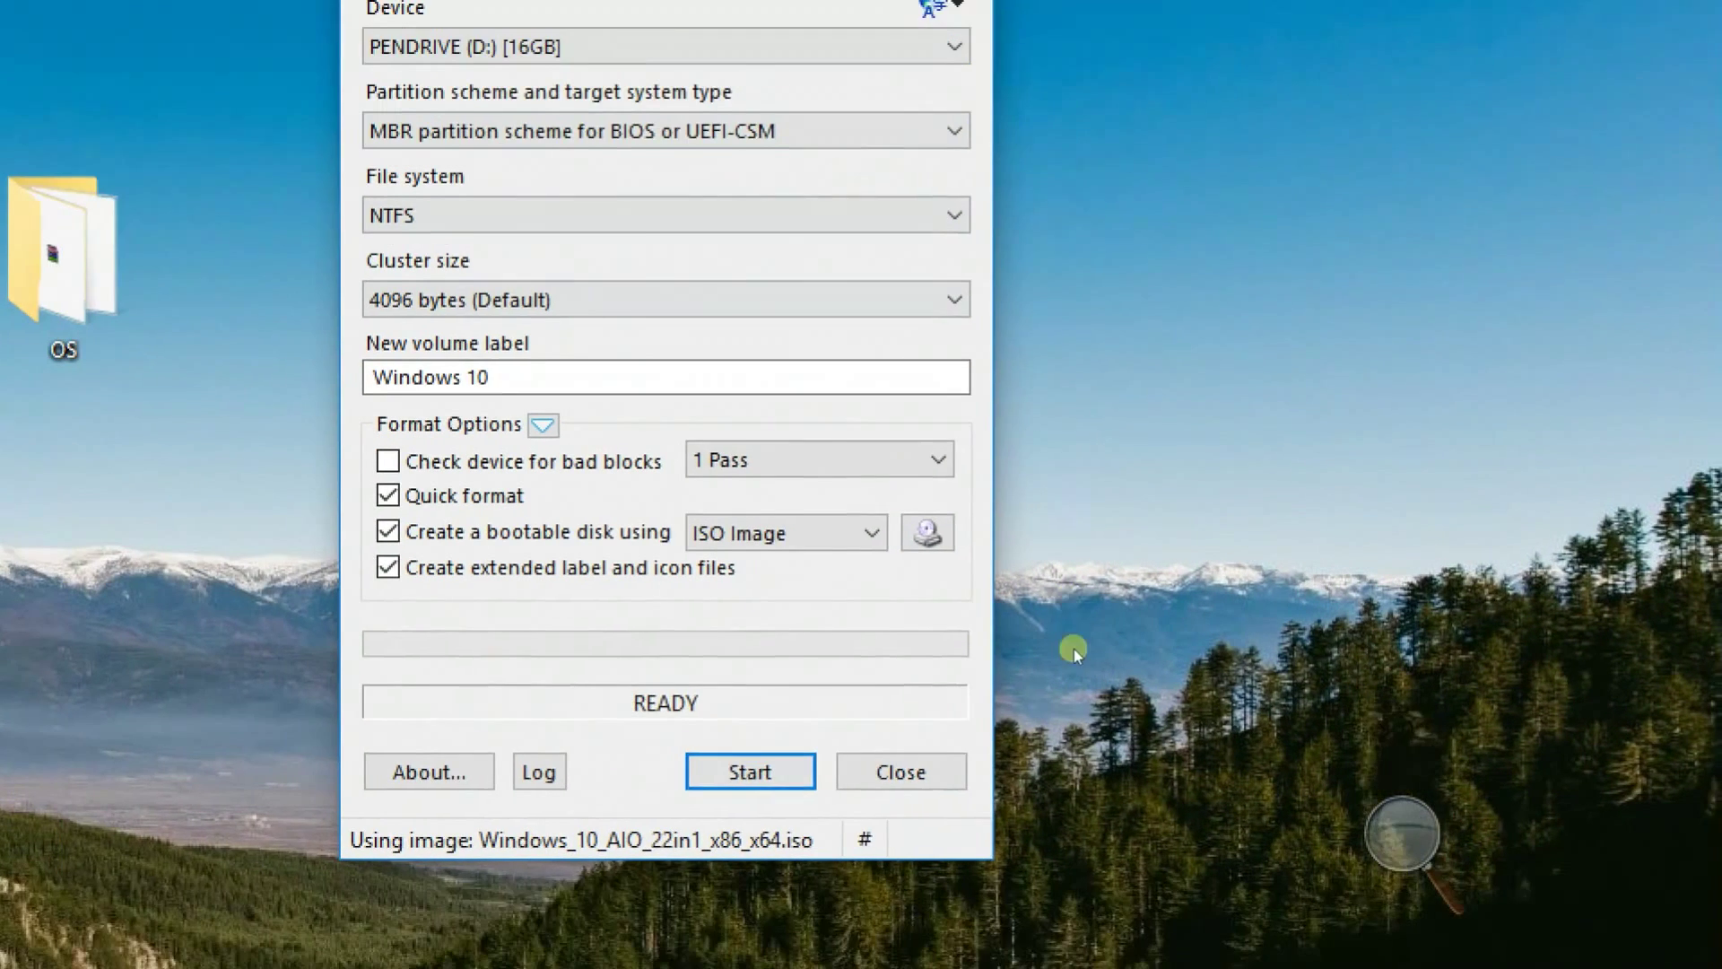
- Start writing the image to PENDRIVE, accept the data-erase warning, and check the tray icons
click(452, 906)
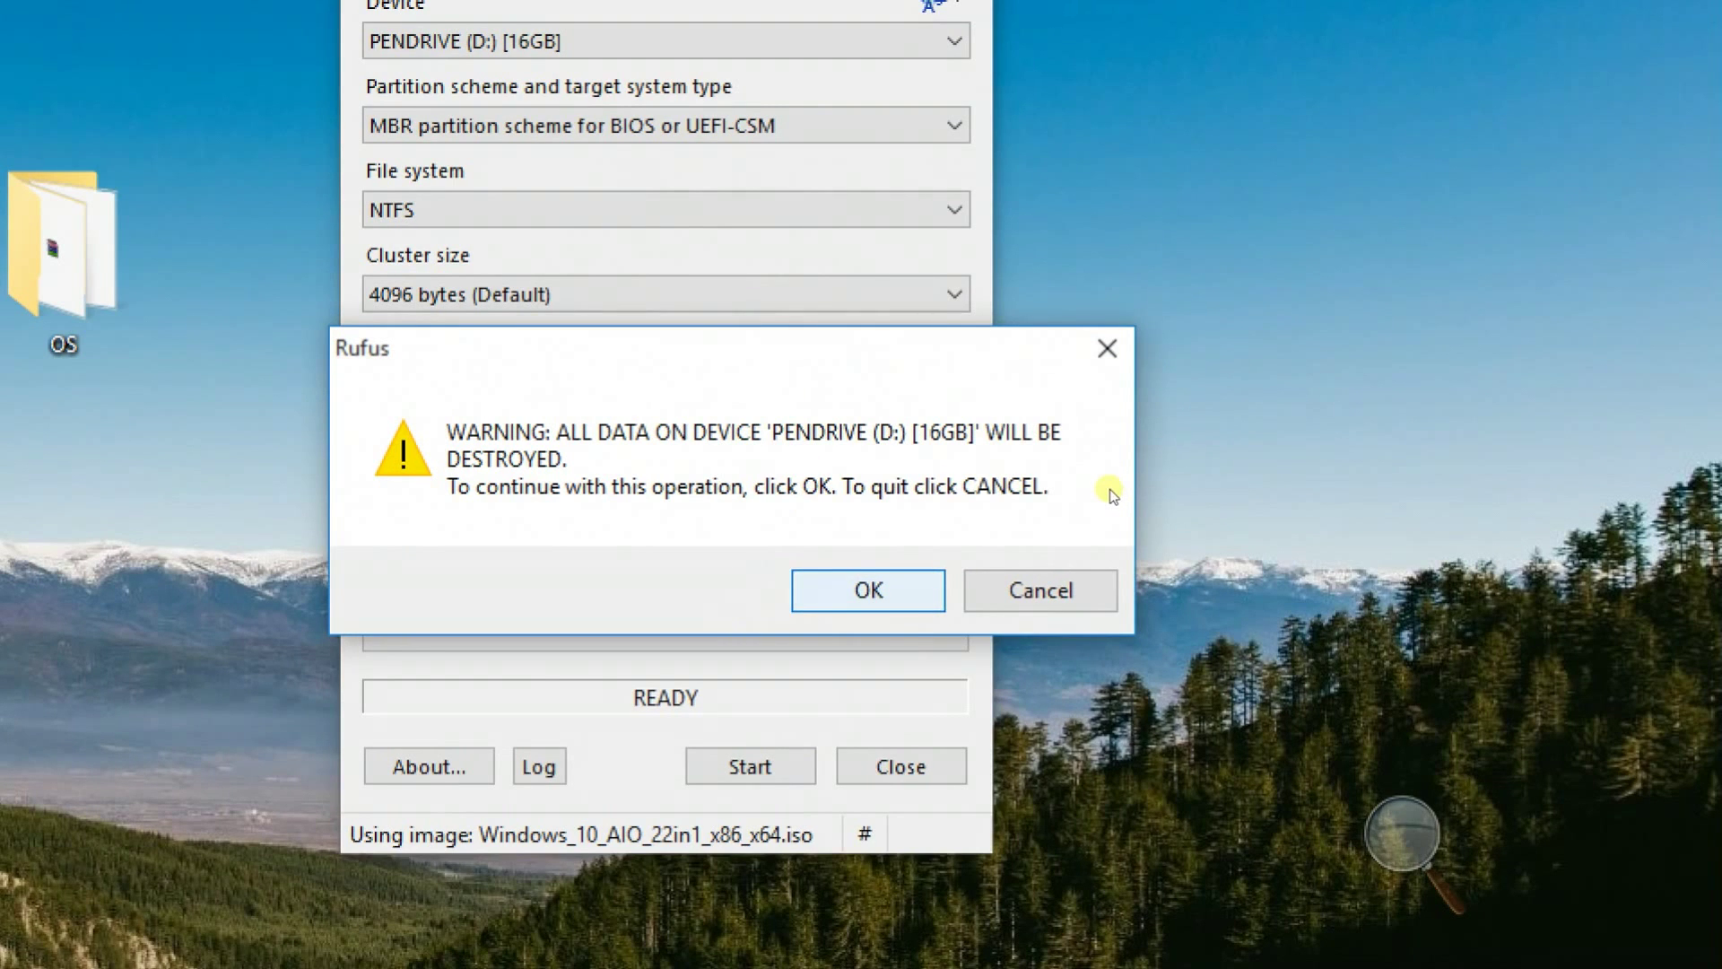
key(Return)
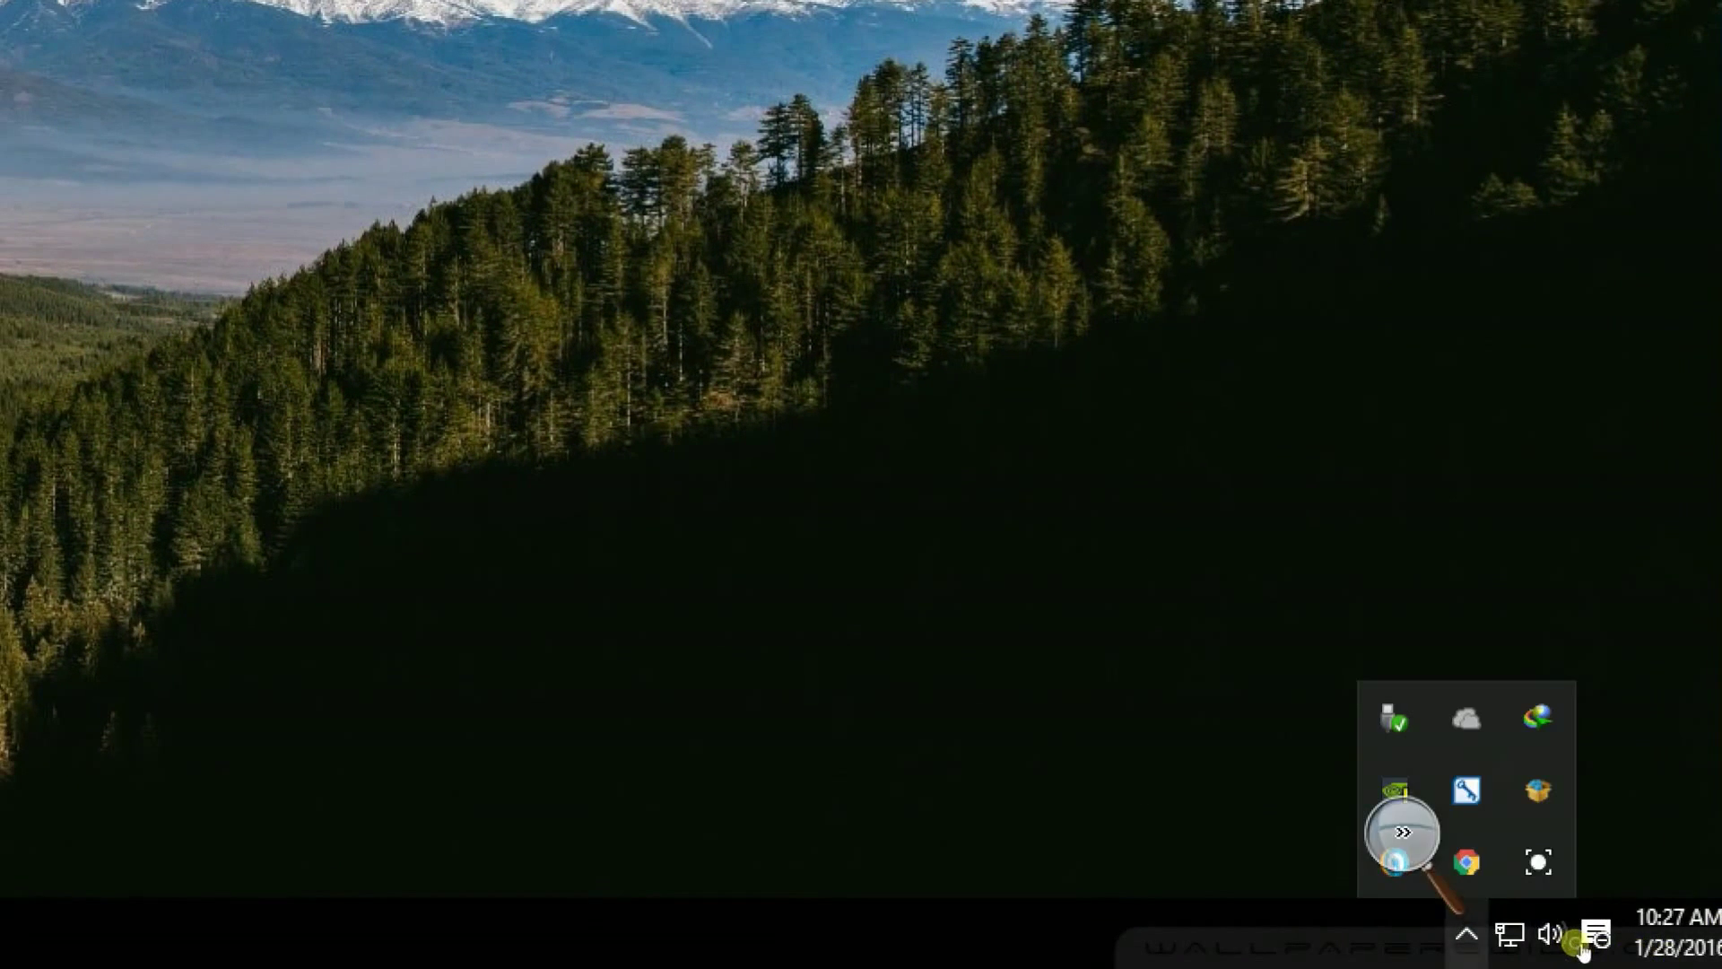
click(1395, 861)
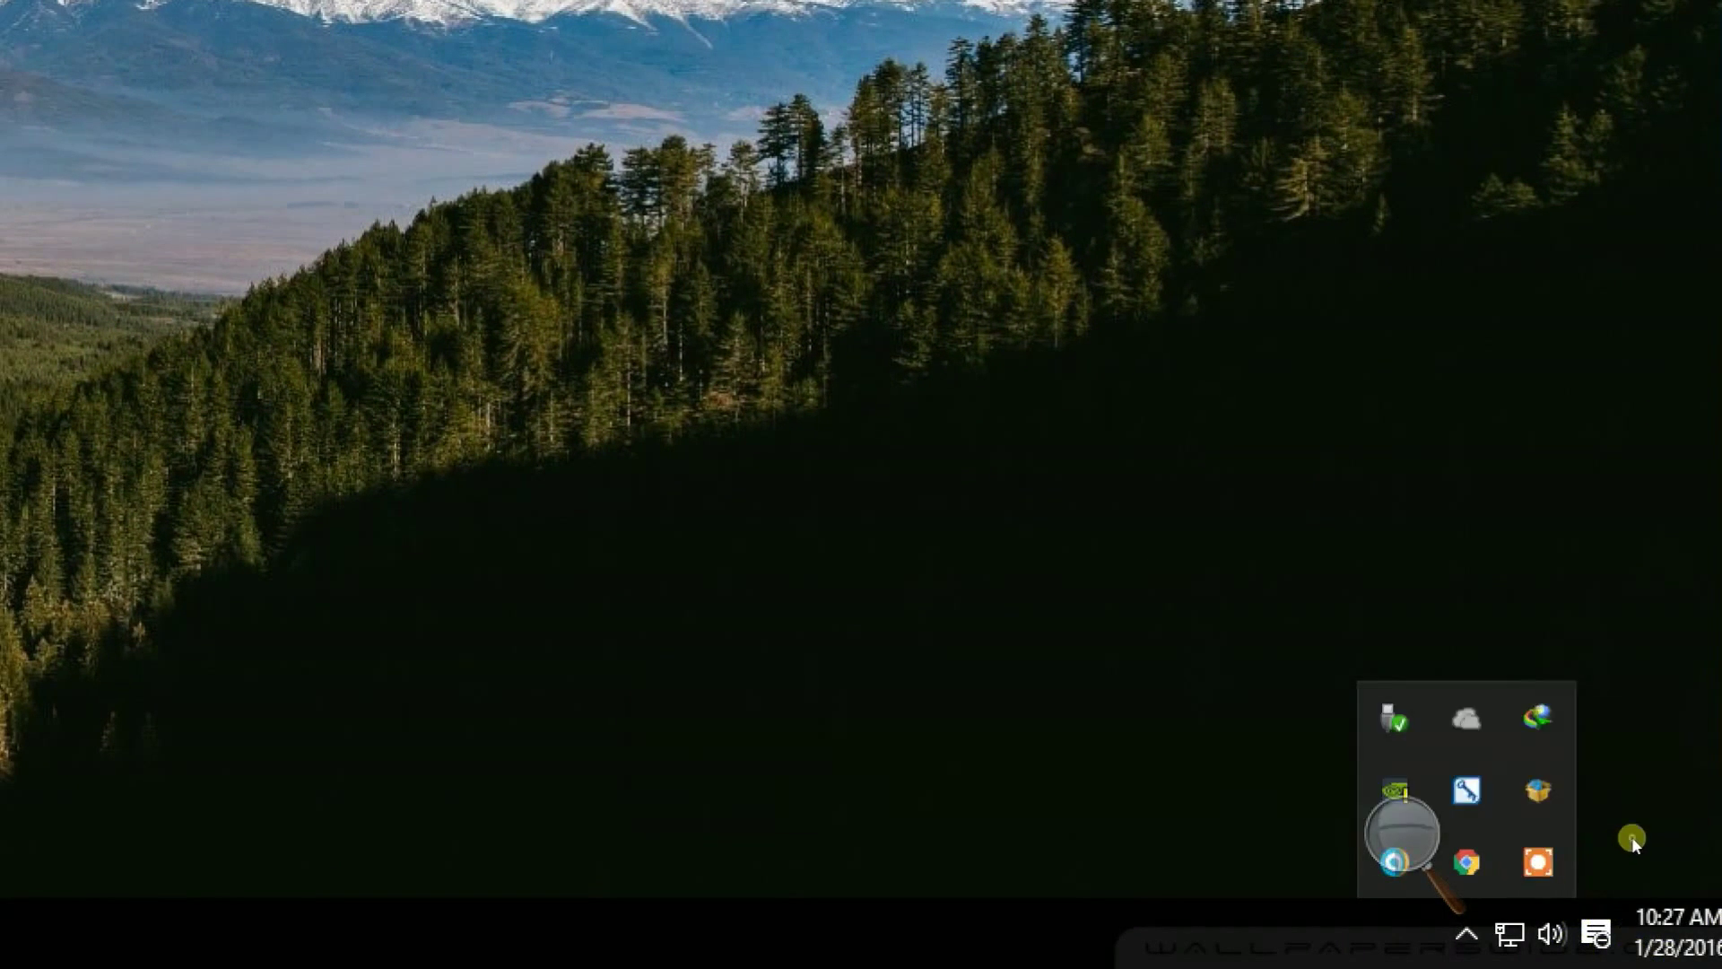